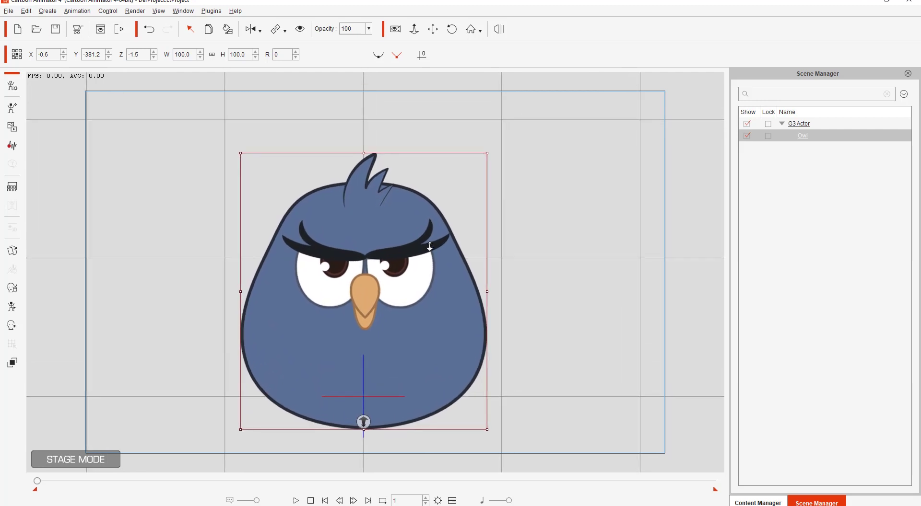
Step: Open the owl in Composer mode, load its face into the 360 Head Creator, and preview the head turning
drag(438, 317, 438, 308)
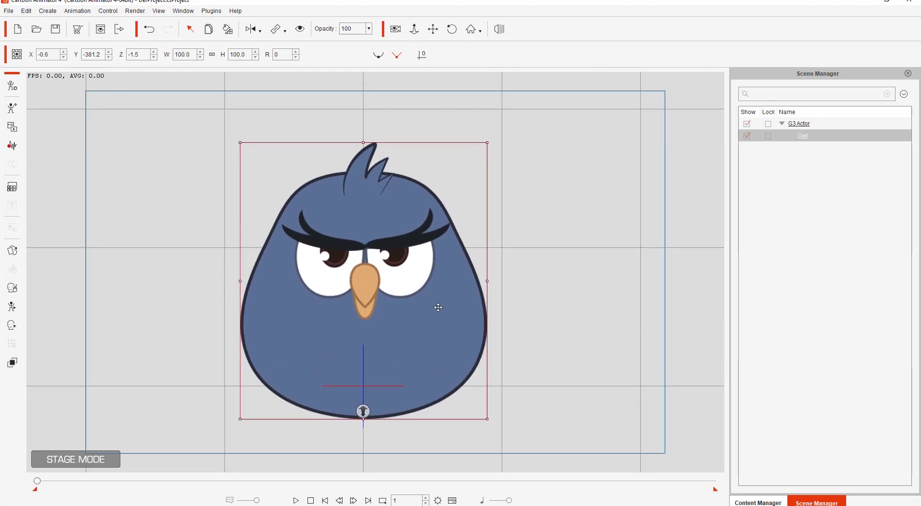
click(11, 86)
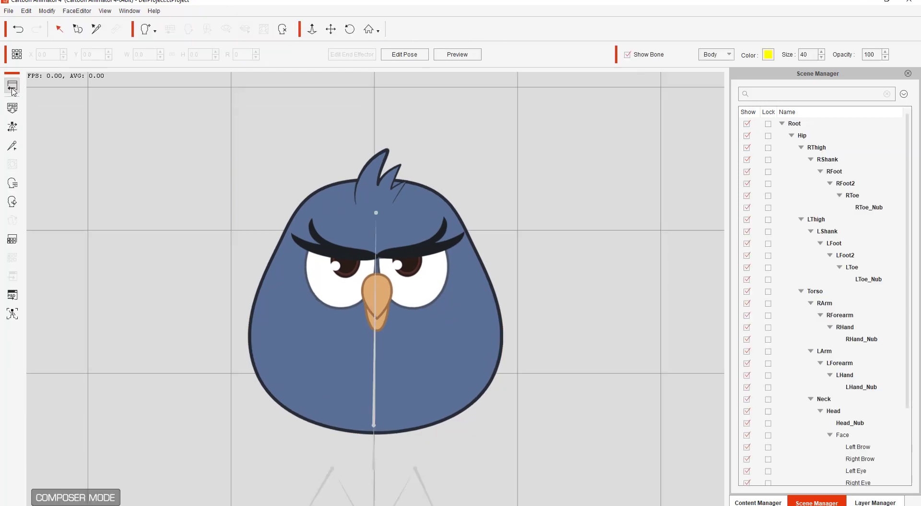
click(412, 336)
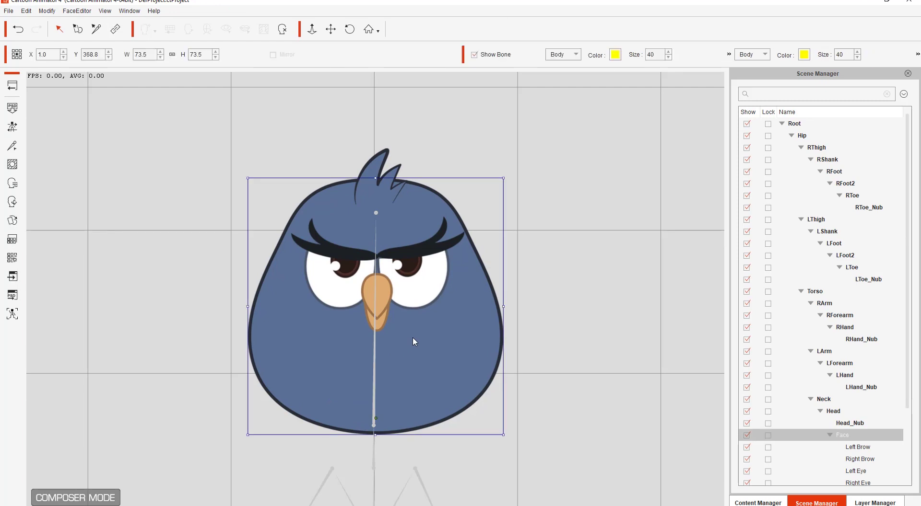
click(12, 203)
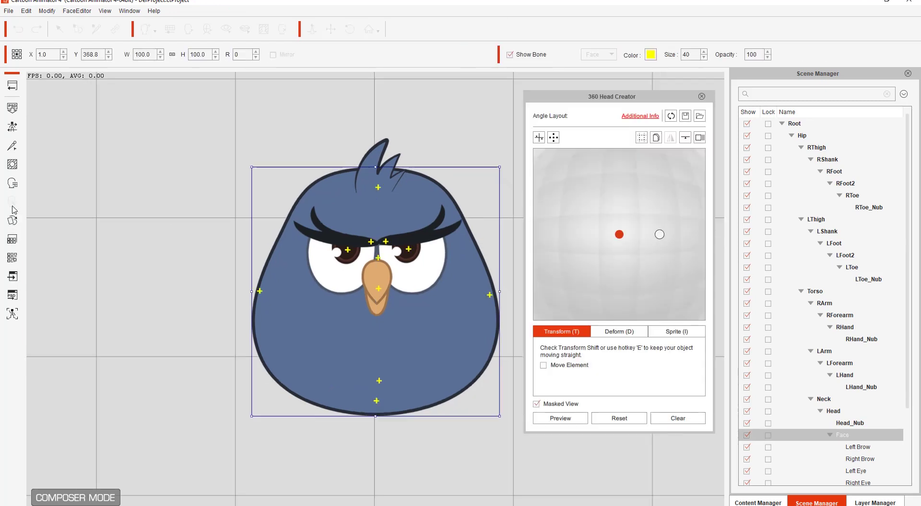
click(563, 417)
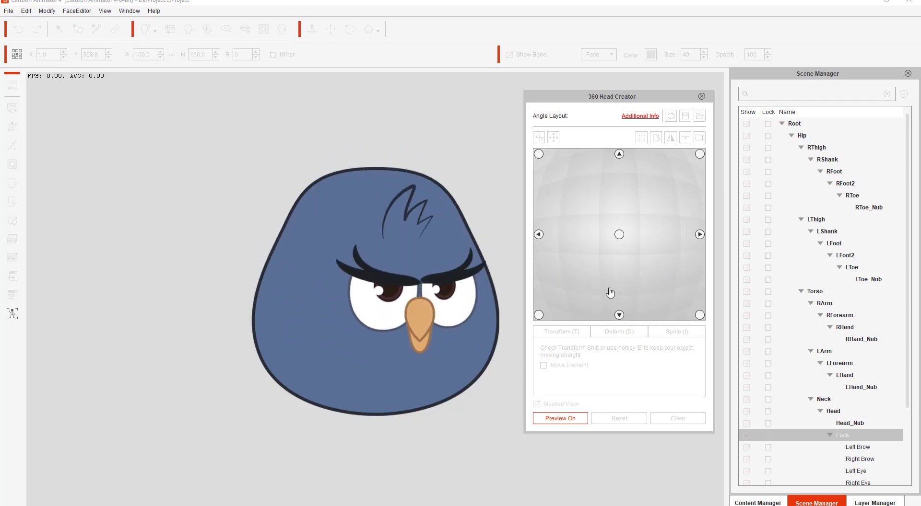
click(560, 418)
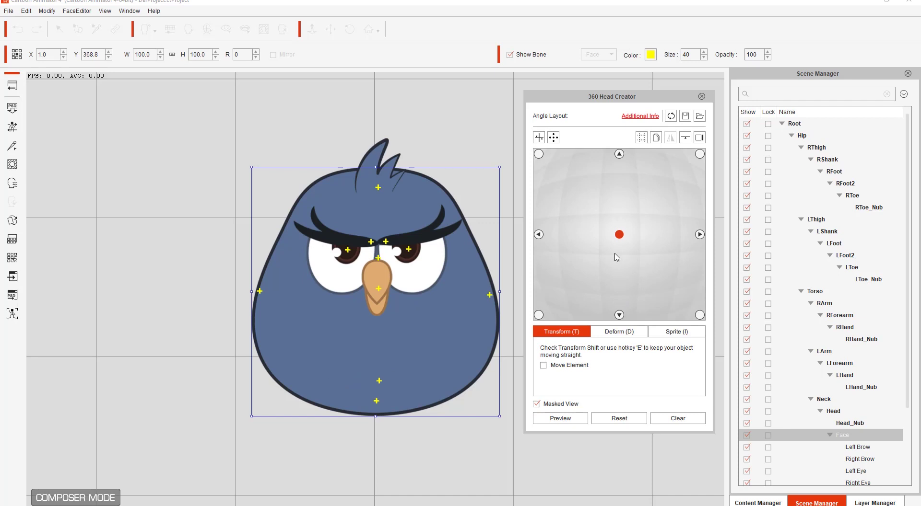
Step: At the left-facing angle, replace the Mouth sprite with the Peak_R image and preview the head turn
click(538, 235)
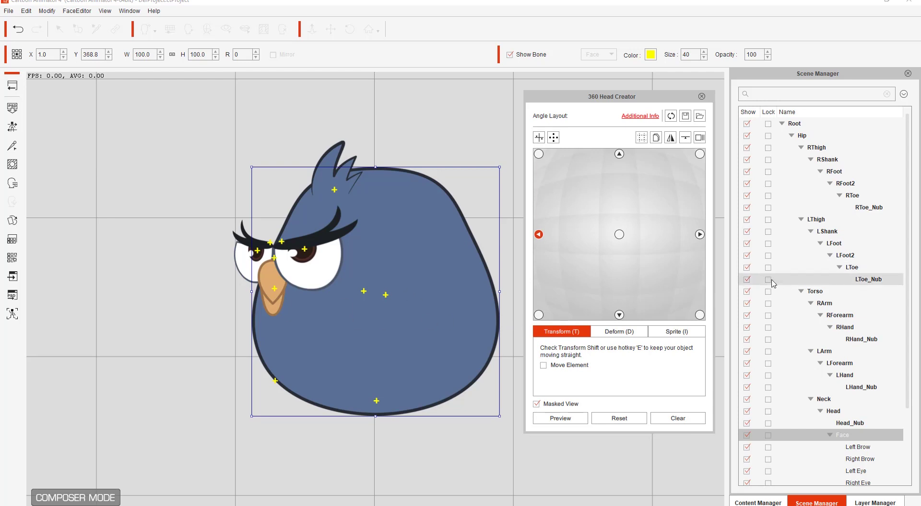
click(879, 504)
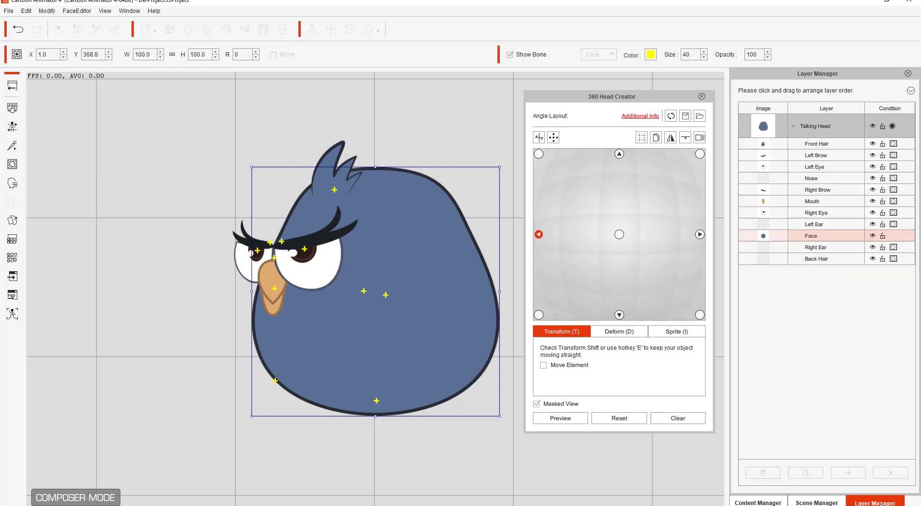
click(272, 278)
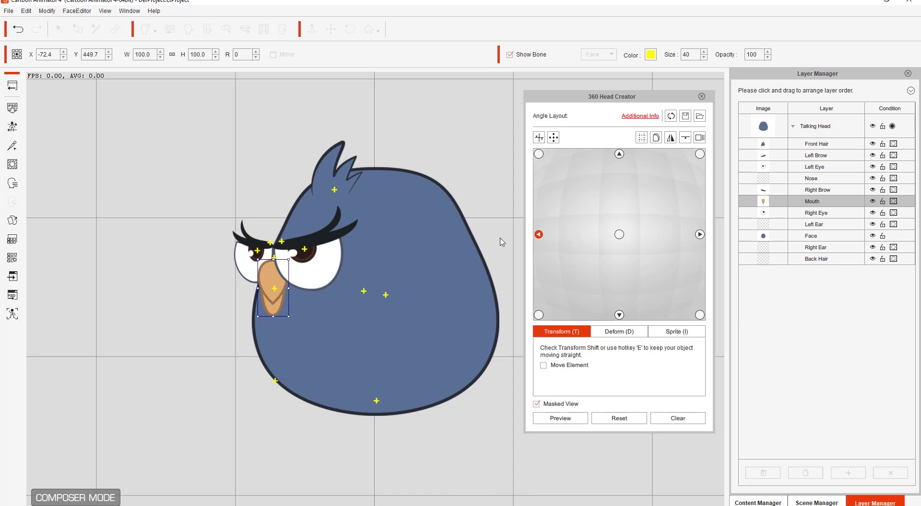
click(816, 179)
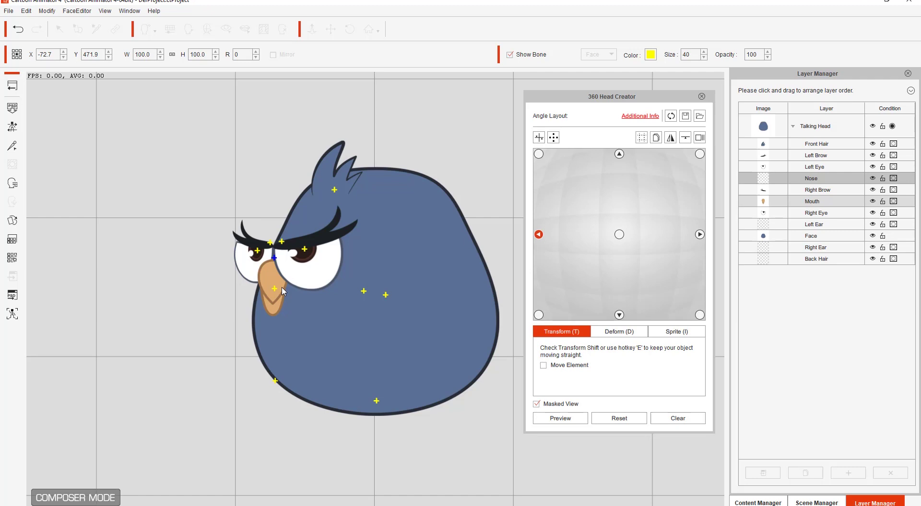
click(824, 202)
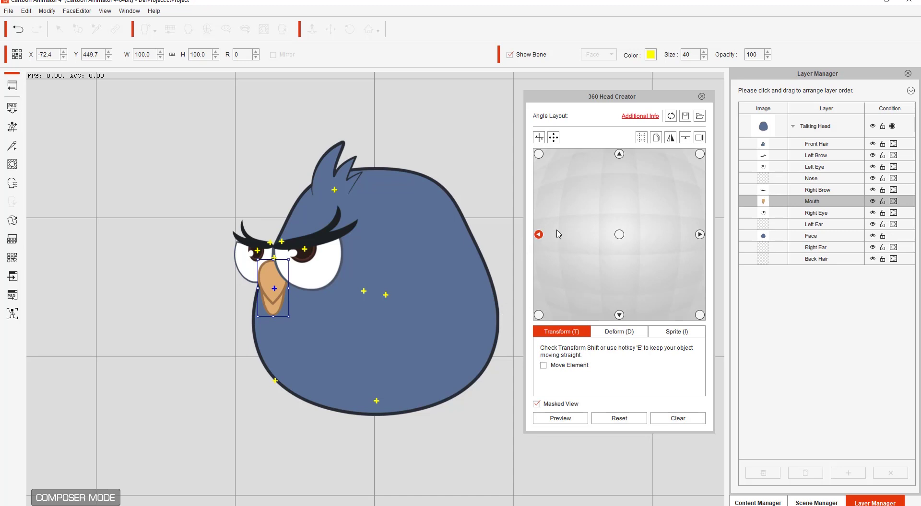
click(671, 332)
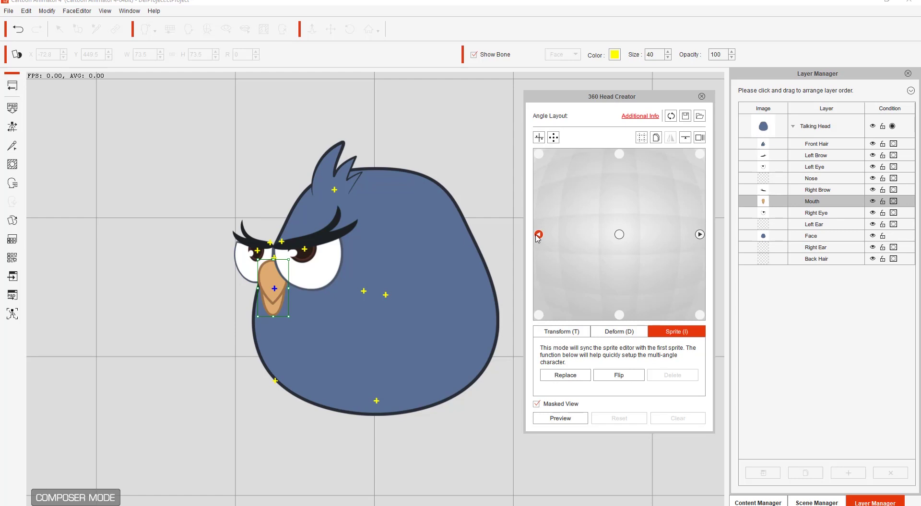
click(566, 375)
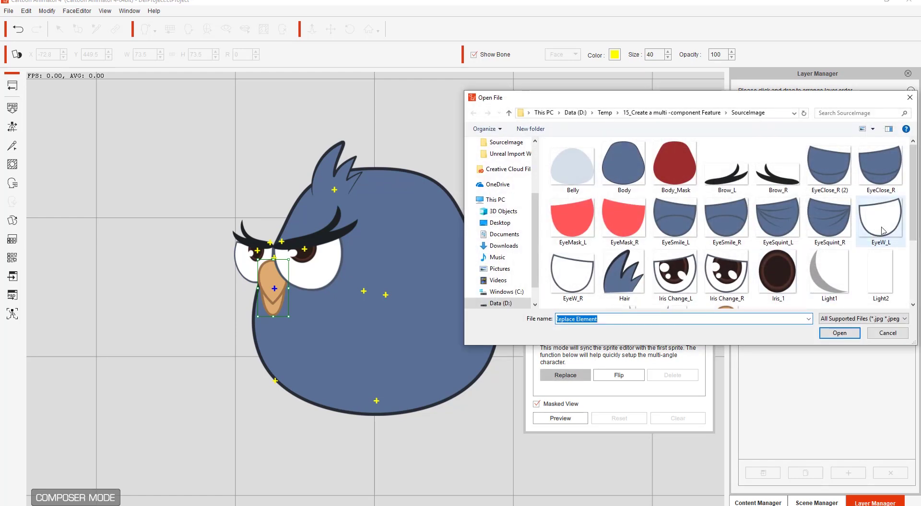
drag(916, 202, 915, 264)
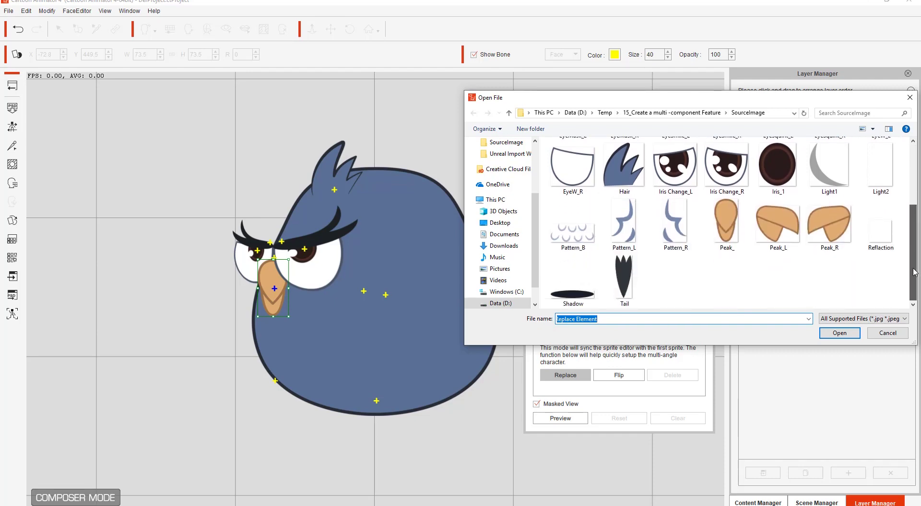
double_click(834, 234)
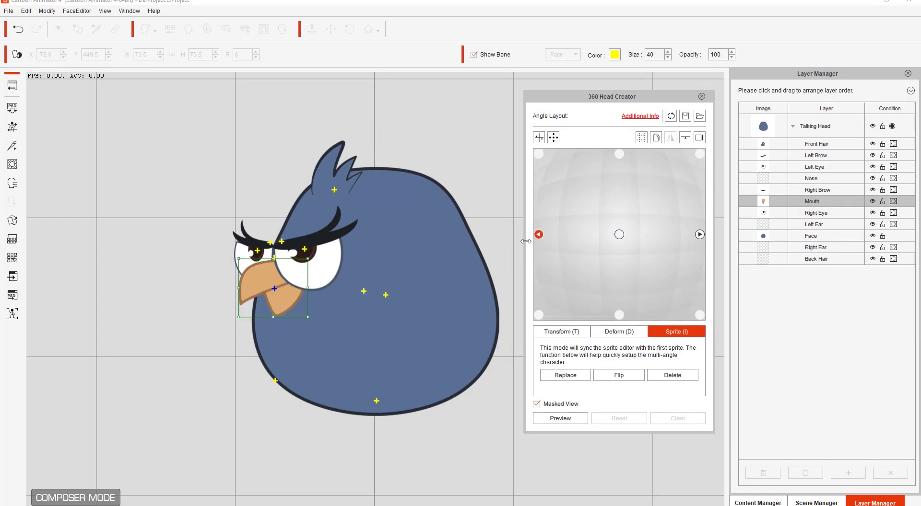
click(560, 419)
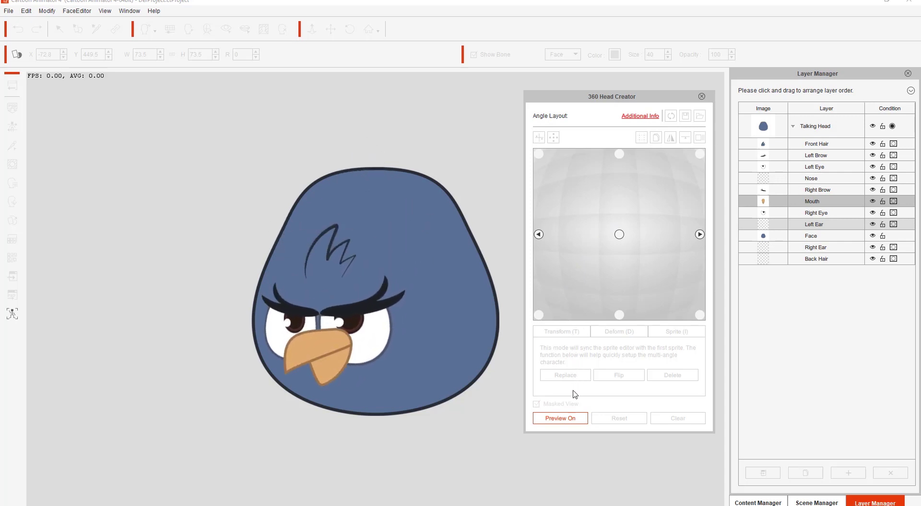
click(571, 419)
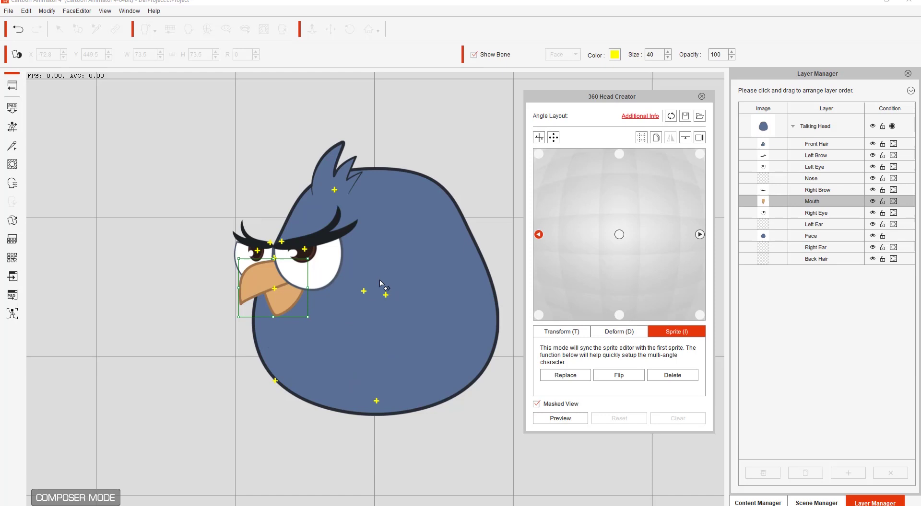
Step: Transform the left-facing beak to about X -88.9, Y 449.7, and reorder the Mouth layer above Left Eye
click(571, 334)
drag(293, 295, 271, 296)
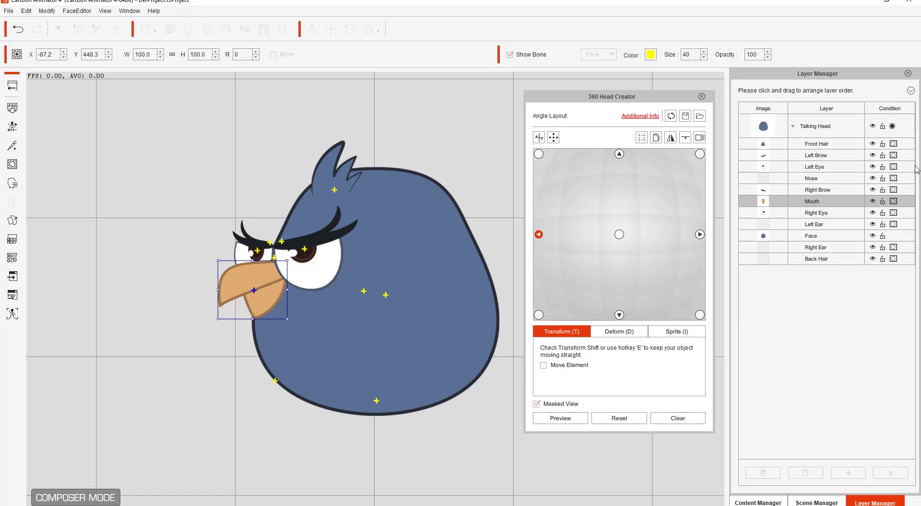
drag(816, 201, 820, 165)
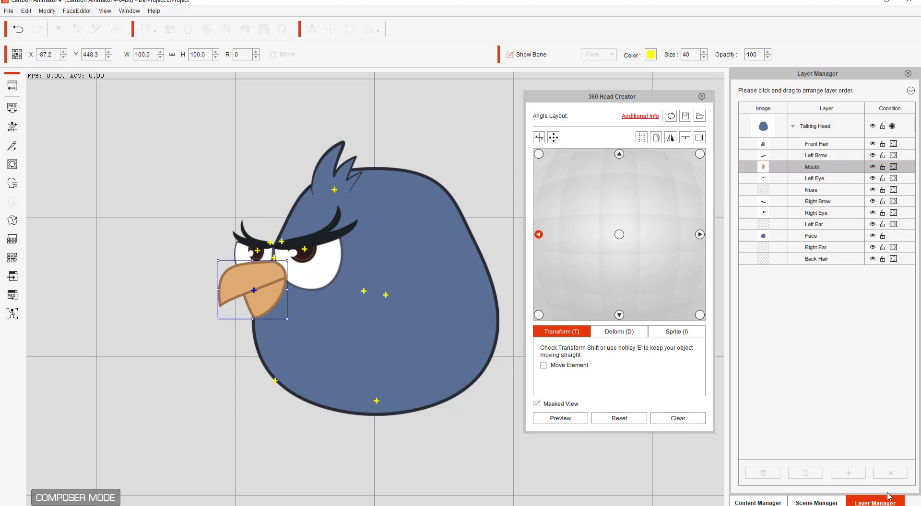
click(560, 418)
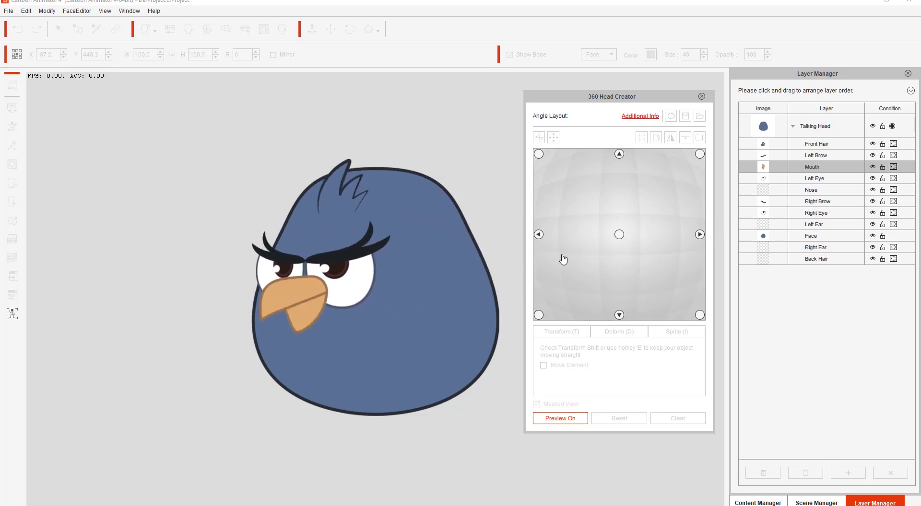
click(578, 420)
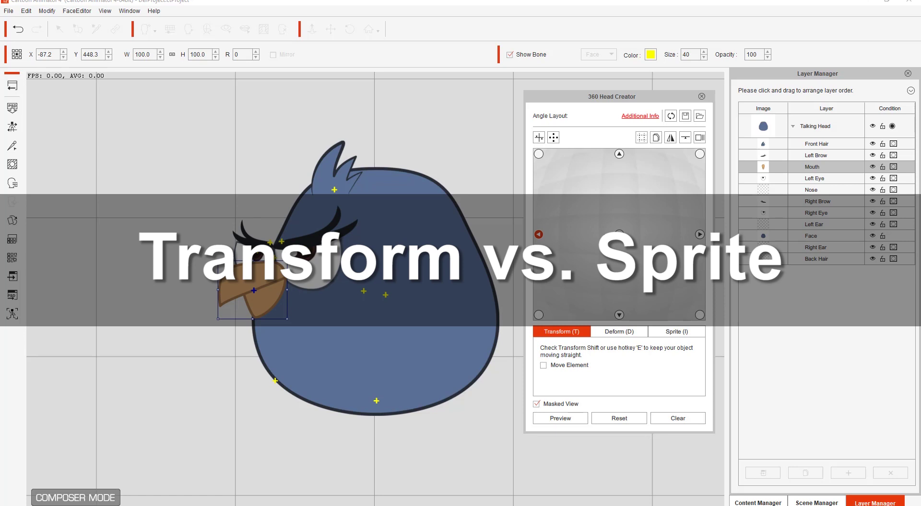
drag(266, 289, 262, 286)
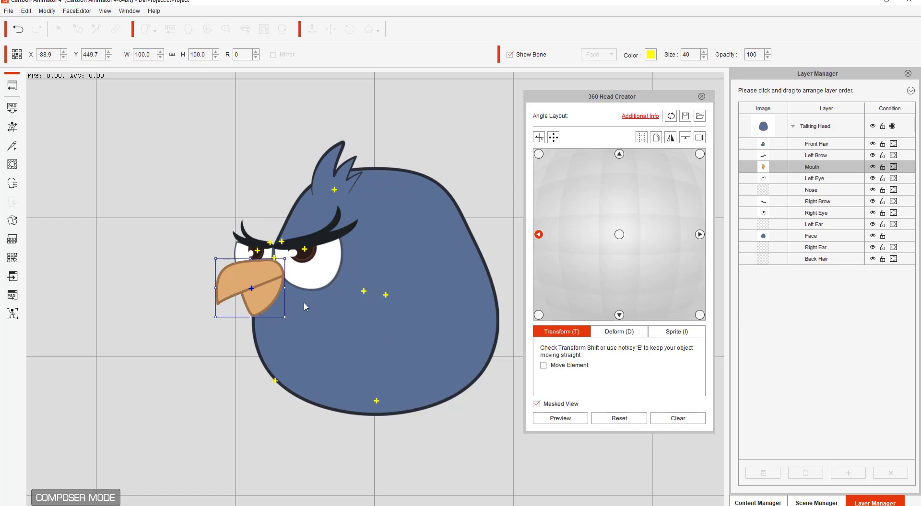
Step: Try moving the beak down to about X -78.9, Y 376.8 in Transform mode, preview the turn, and undo the move
drag(271, 284, 285, 385)
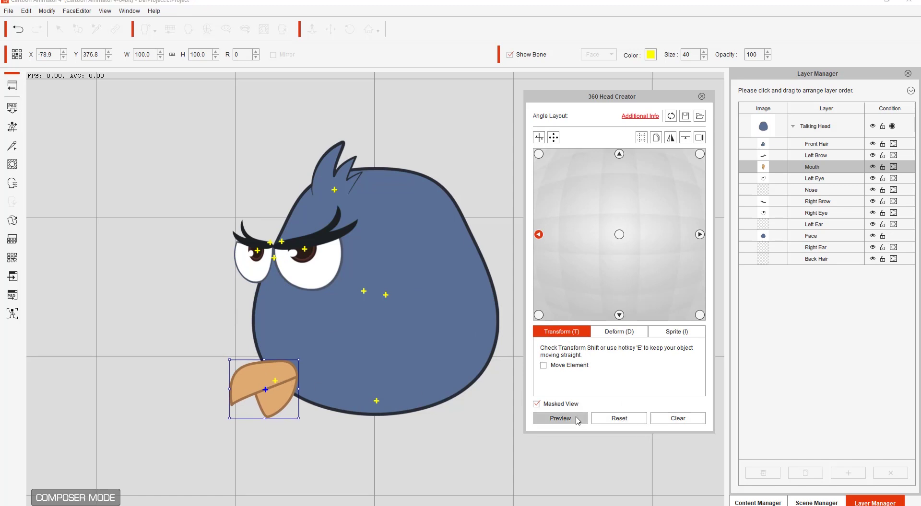
click(560, 418)
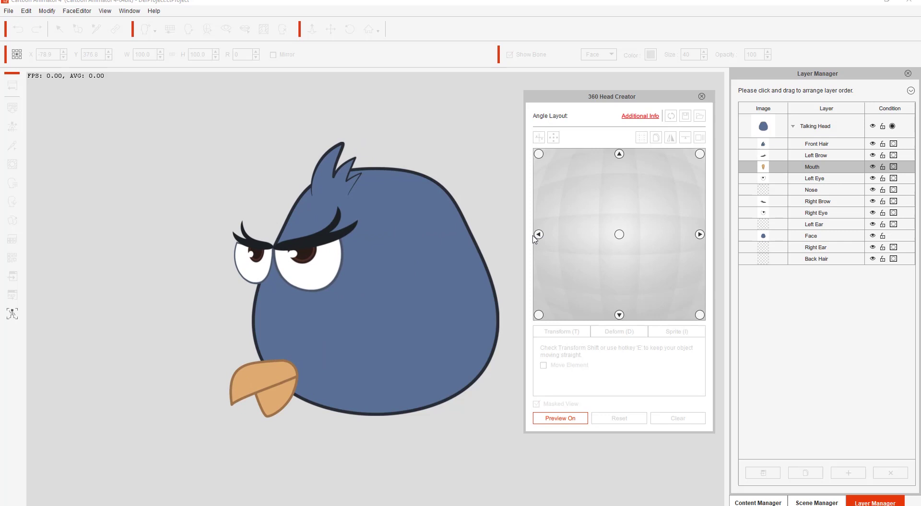
click(569, 420)
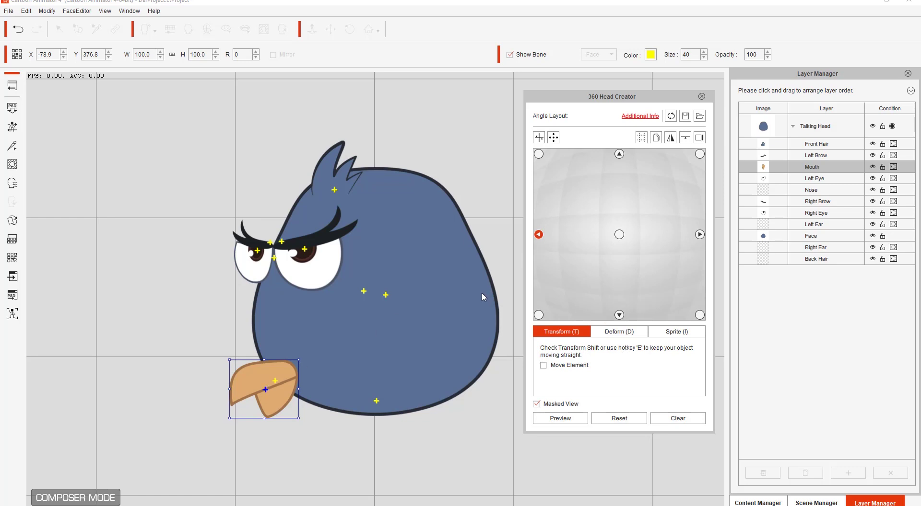
key(ctrl+z)
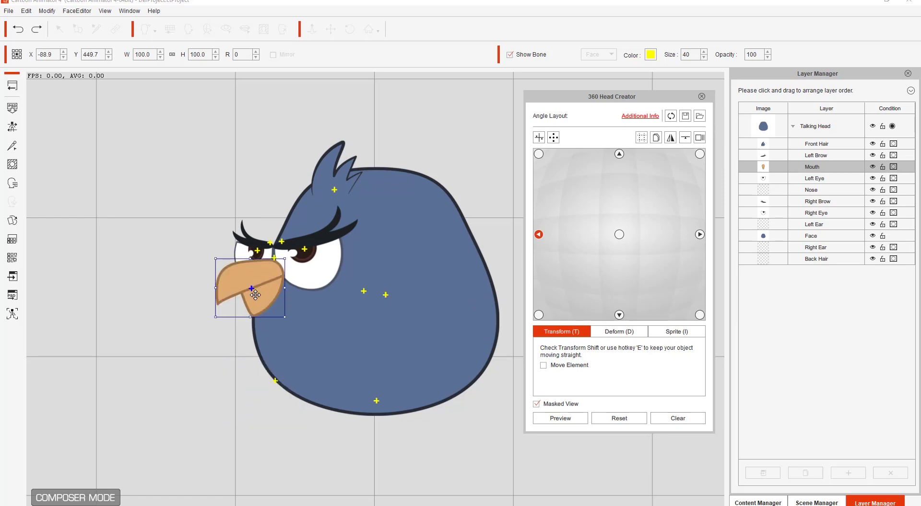
Step: Try lowering the beak in Sprite mode to about Y 382.2, preview the turn, and move it back beside the eyes
click(676, 336)
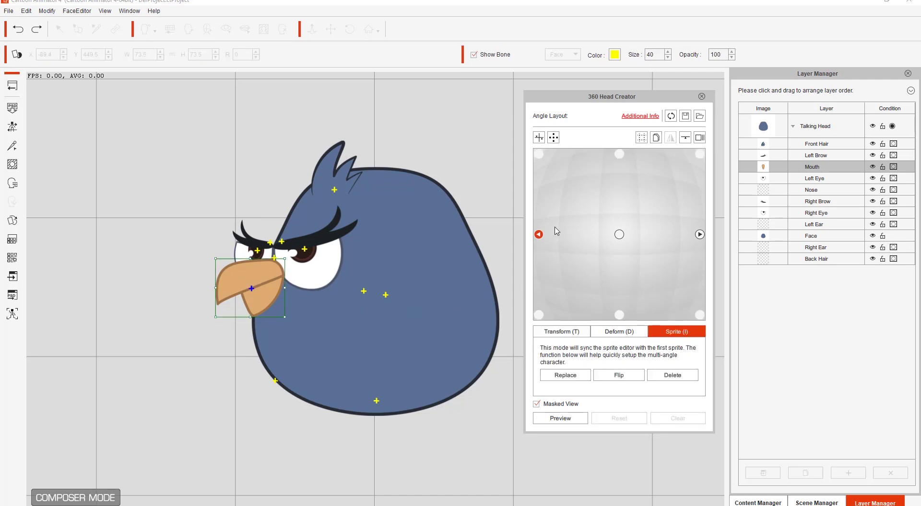
drag(262, 285, 267, 367)
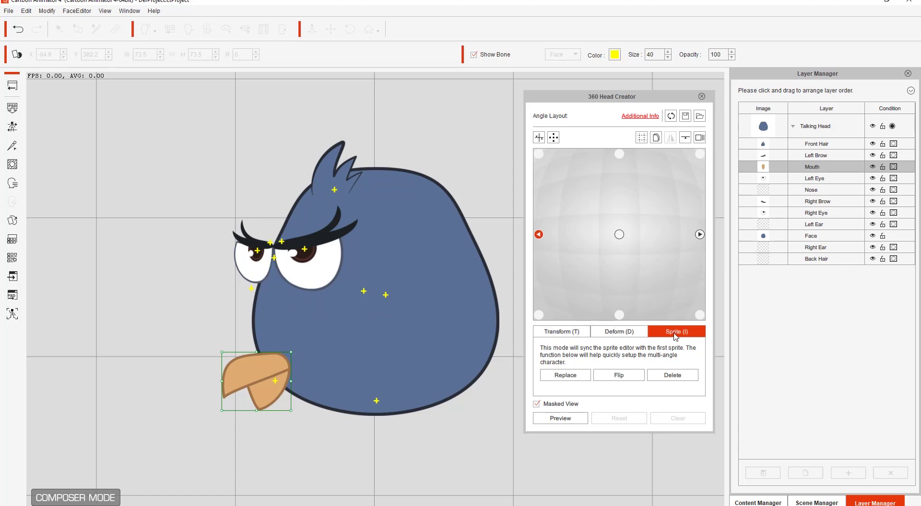
click(561, 419)
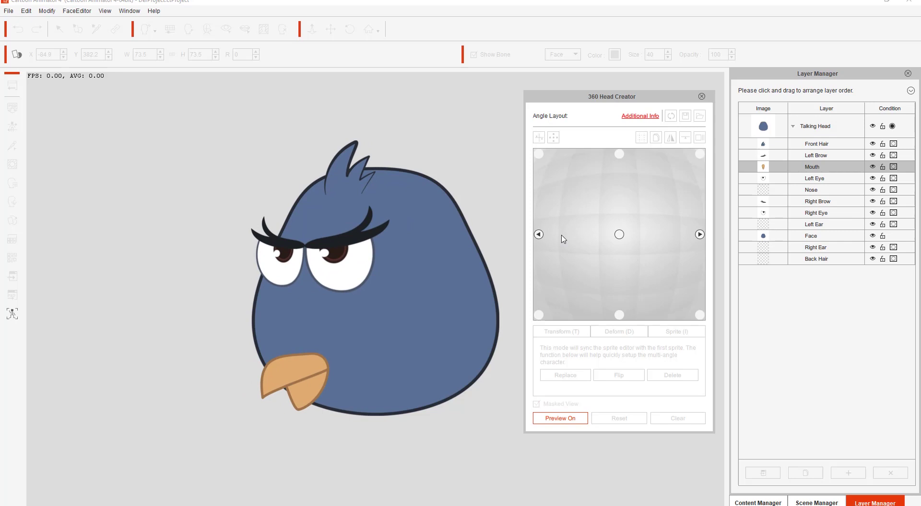
click(577, 418)
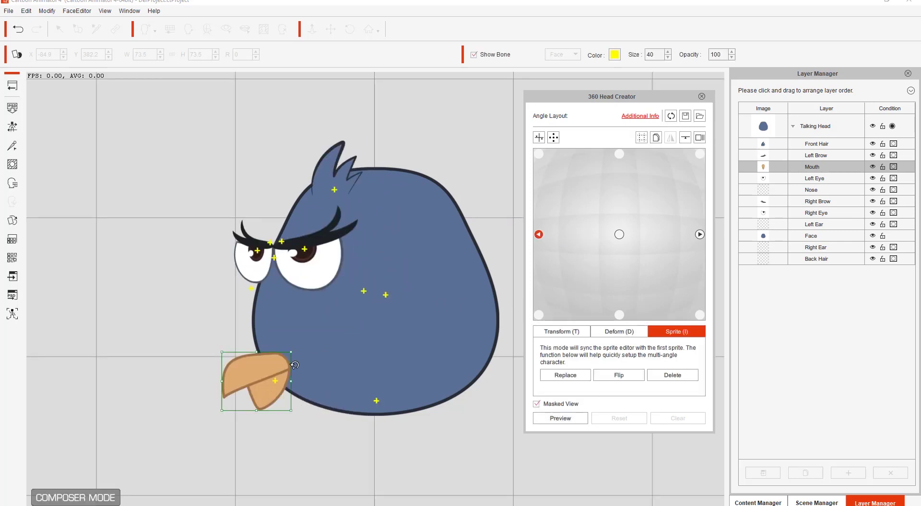
drag(268, 373, 261, 282)
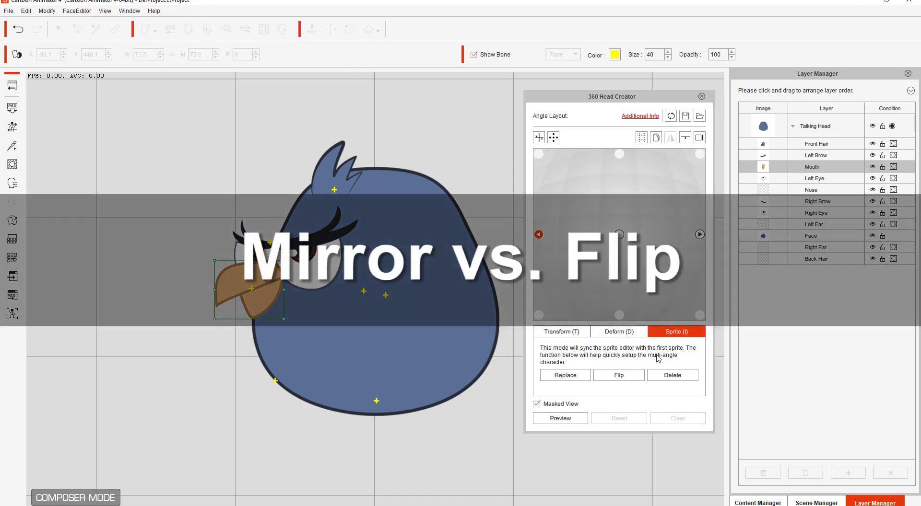
Step: In Transform mode, mirror all head elements to the right-facing angle, including Transform, Deform, Sprite and Layer settings
click(621, 332)
click(667, 334)
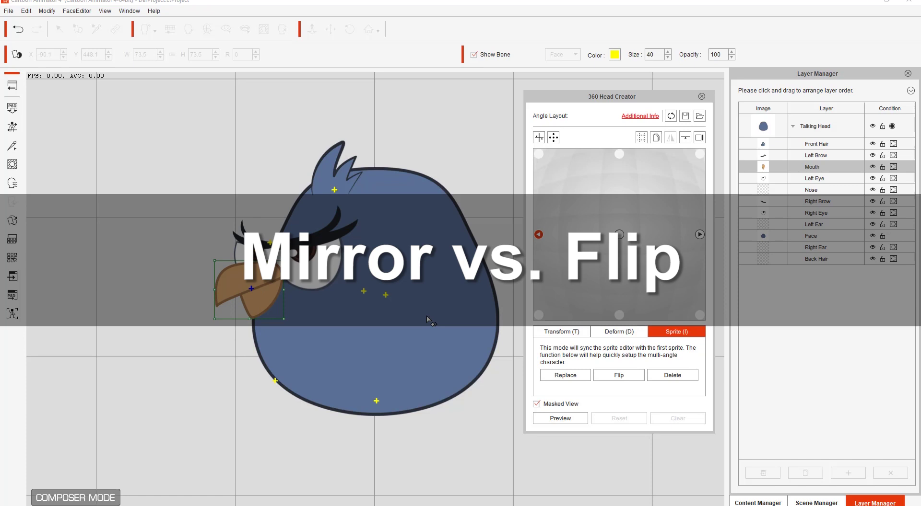
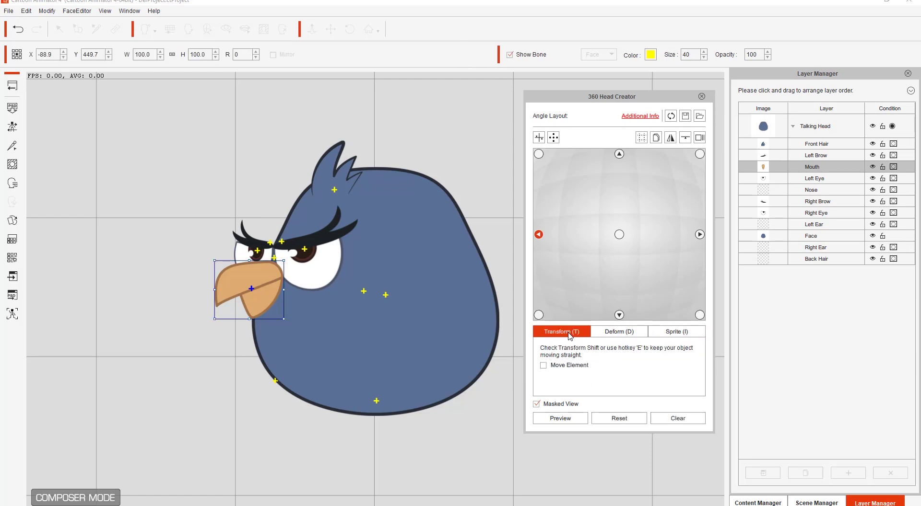
click(670, 138)
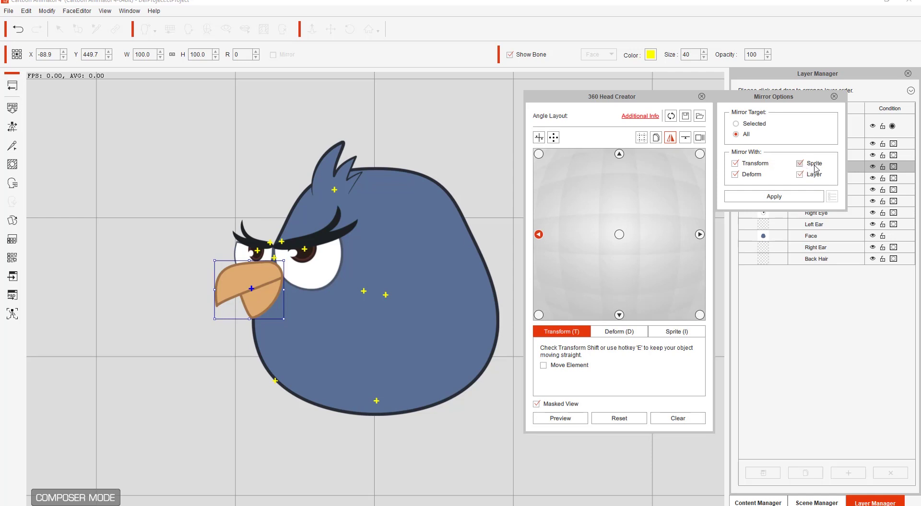
click(781, 196)
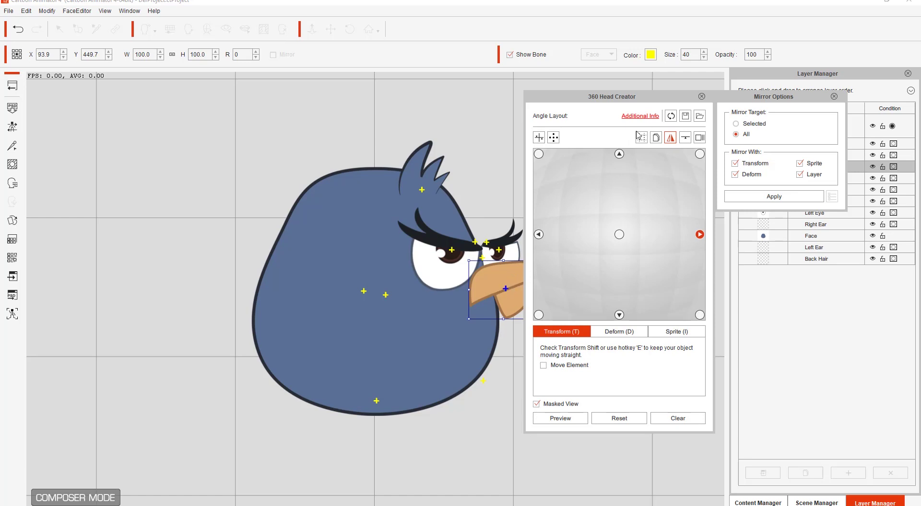
Step: Compare the left- and right-facing angles, and try shifting the left-facing beak sprite outward and down to about X -105, Y 443 in Sprite mode
drag(666, 97, 694, 102)
drag(767, 99, 794, 101)
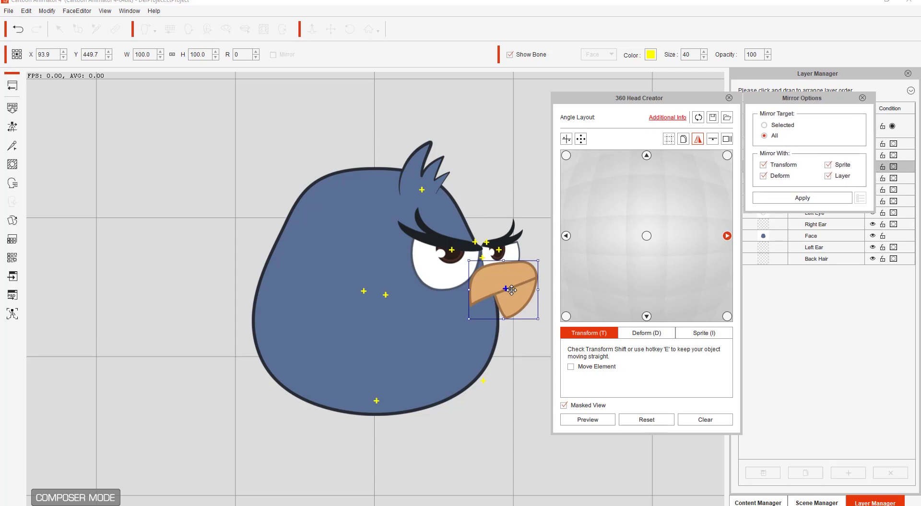
click(566, 235)
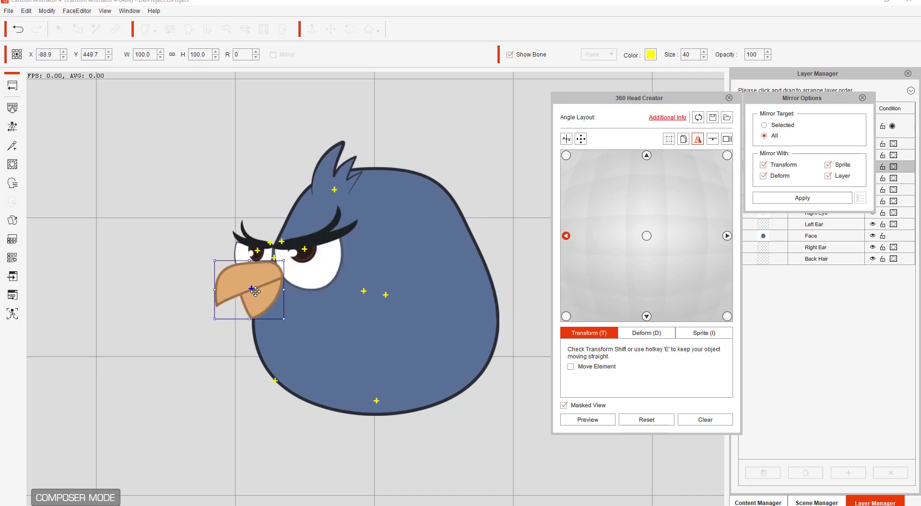
click(727, 236)
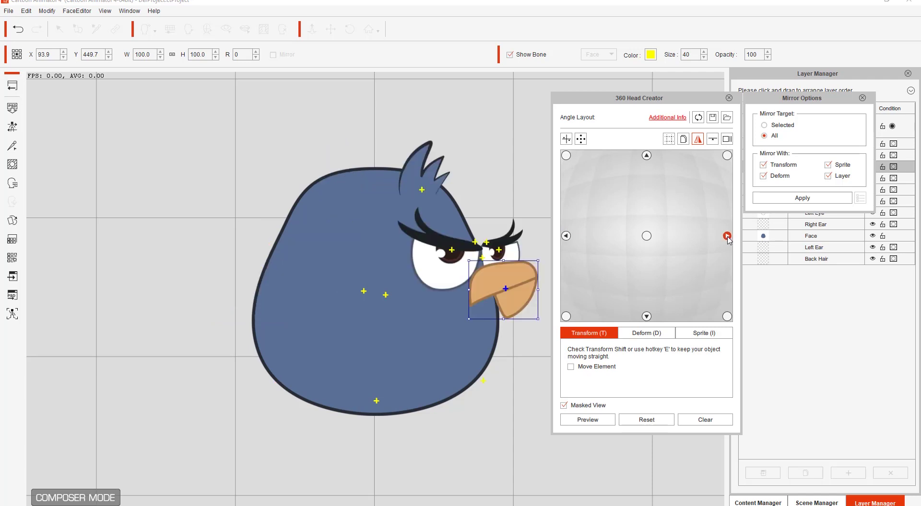
click(565, 236)
click(703, 333)
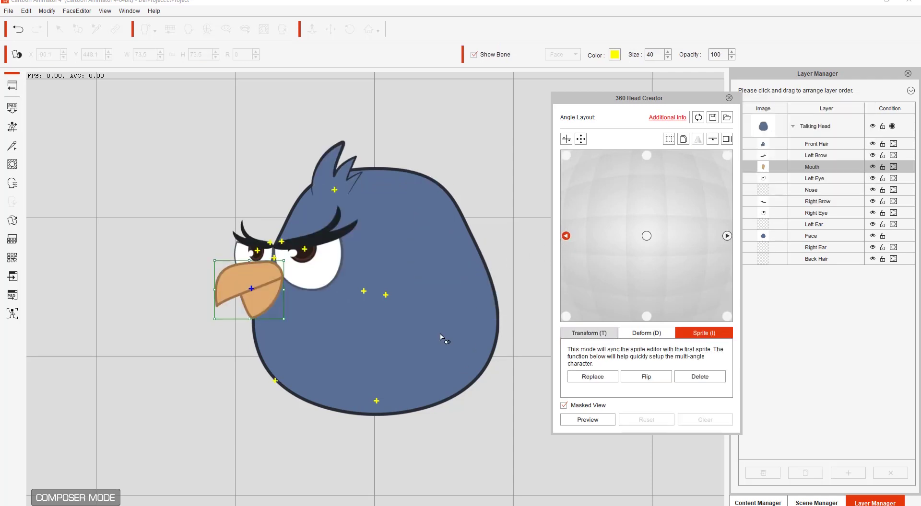
drag(266, 295, 249, 302)
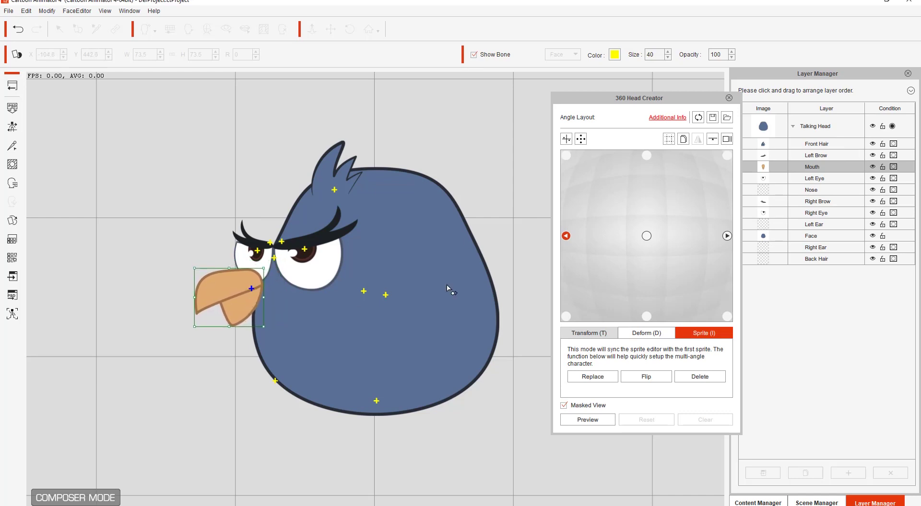
Step: Mirror all head elements from the left-facing to the right-facing angle in Transform mode, and compare the two side angles
click(597, 338)
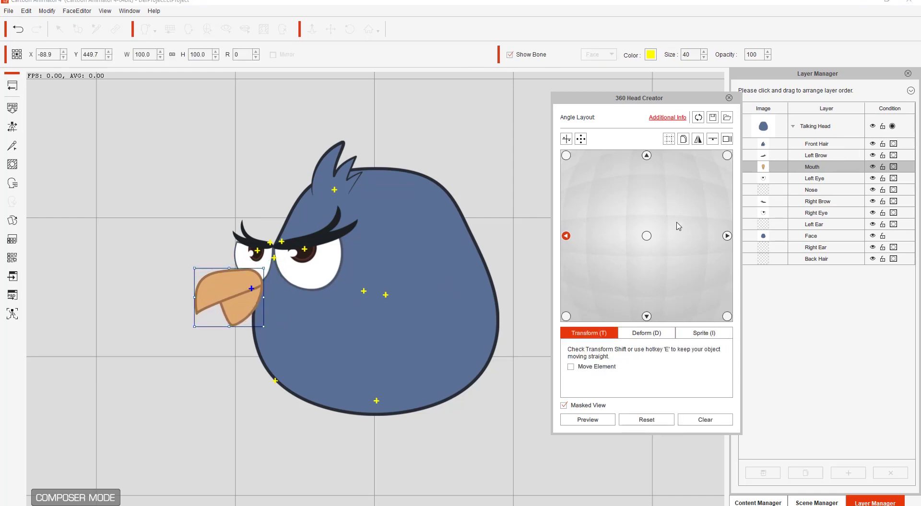
click(703, 142)
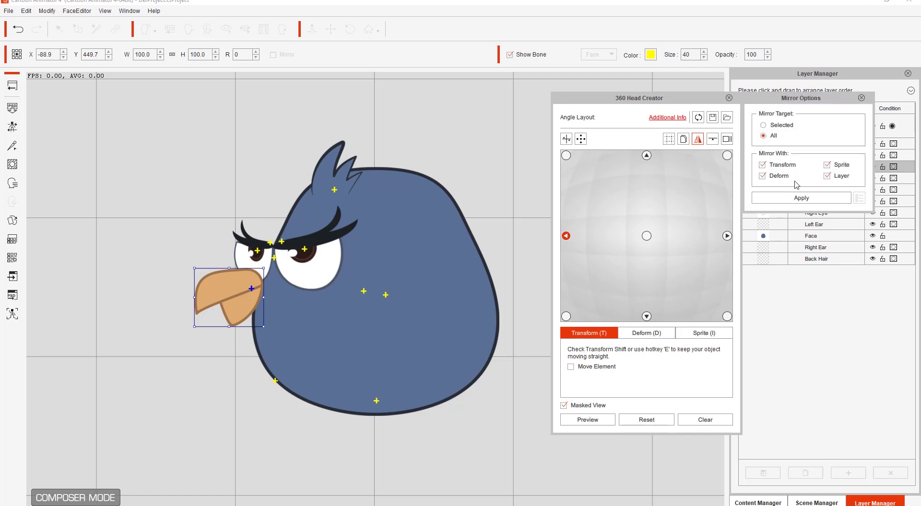
click(800, 198)
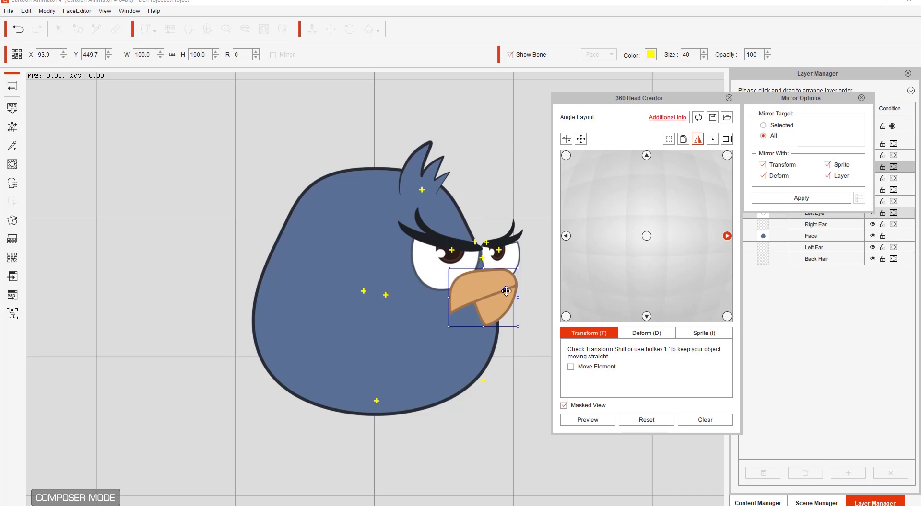
click(566, 236)
click(726, 236)
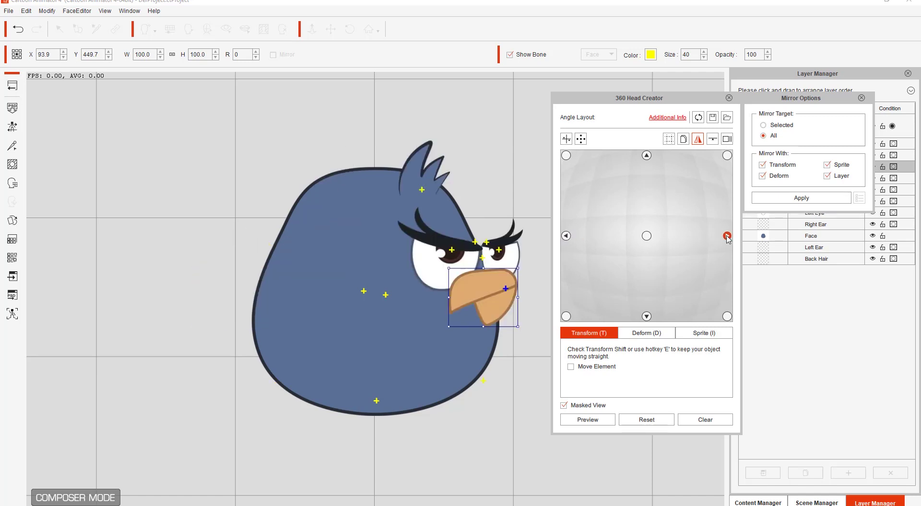
Step: Reposition the left-facing beak closer to the face at about X -79.6, Y 451.1, adjust its sprite, and mirror all elements to the right-facing angle
click(566, 237)
drag(242, 303, 267, 300)
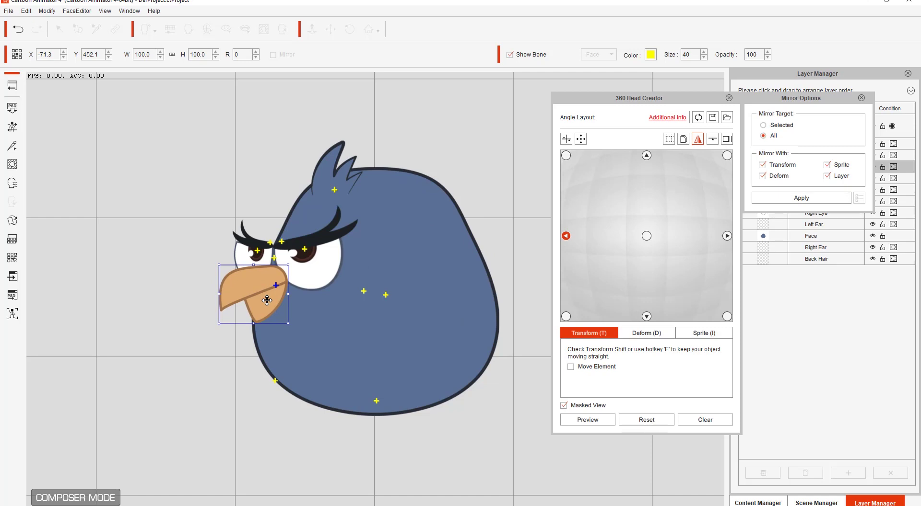
key(ctrl+z)
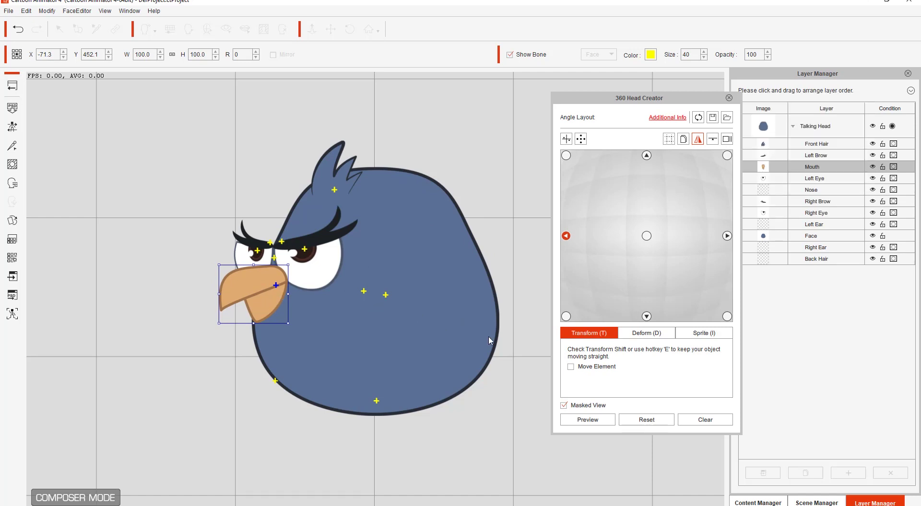
key(i)
drag(238, 302, 269, 301)
click(582, 334)
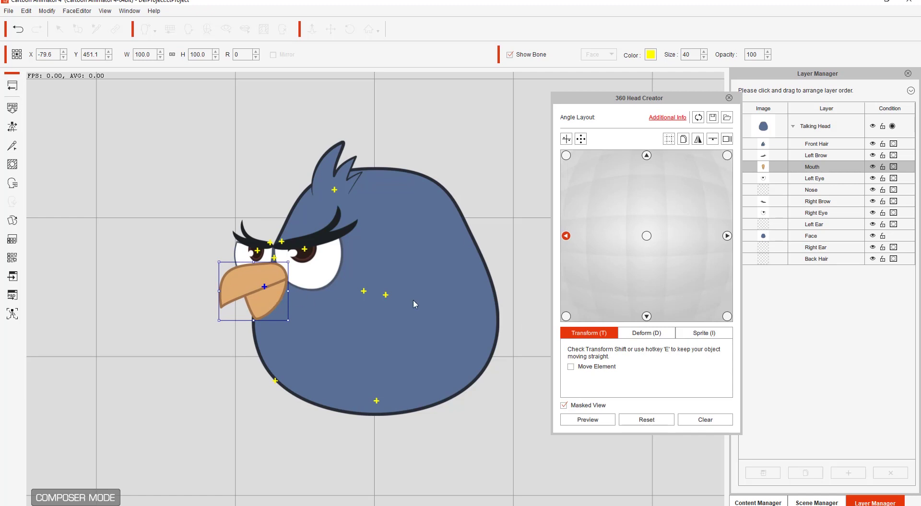
click(699, 141)
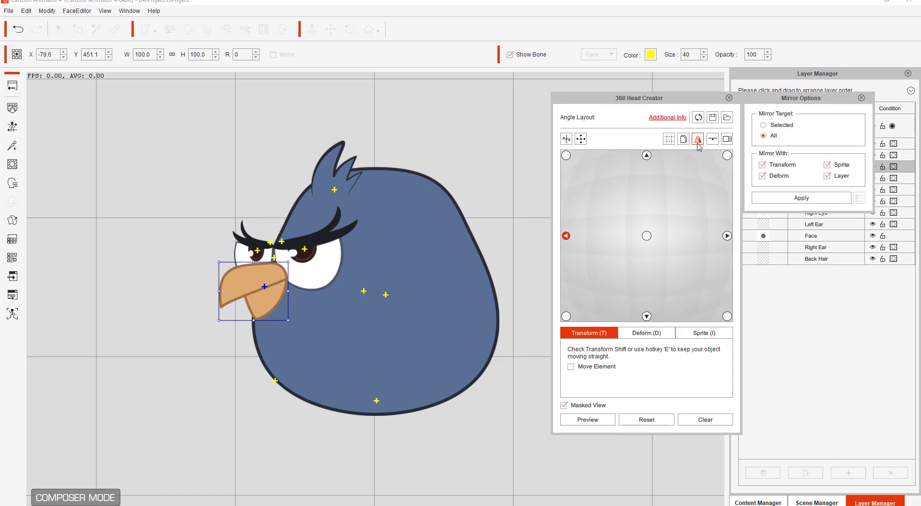
click(804, 198)
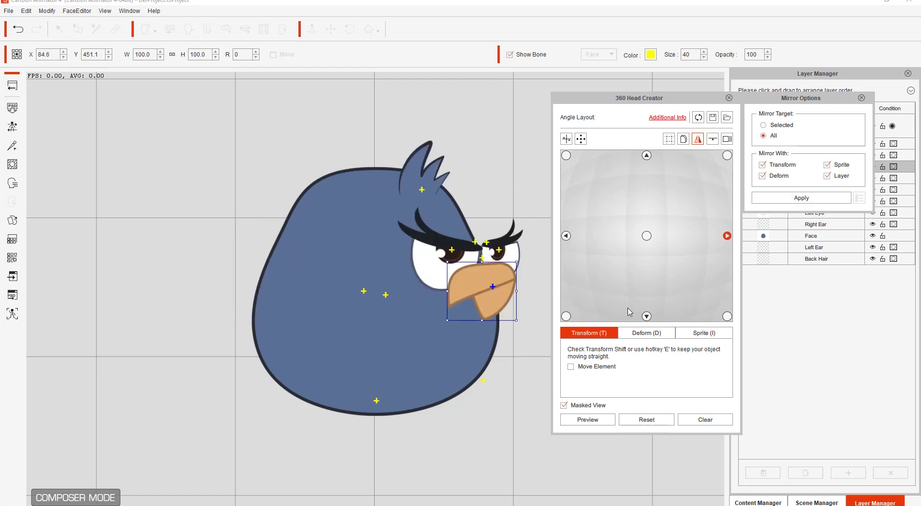
Step: Flip the right-facing beak sprite, move it outward to about X 90.4, Y 447.1 in Sprite mode, and preview the head turn
click(700, 334)
click(646, 377)
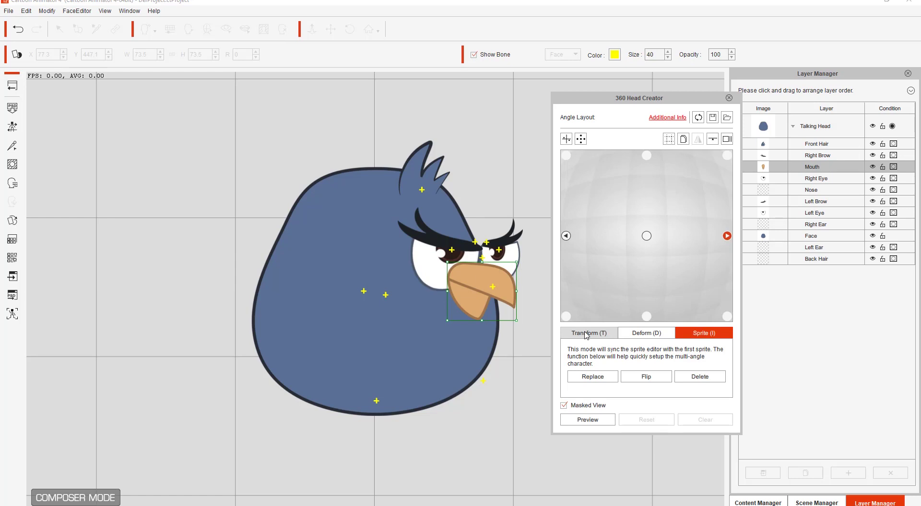
drag(506, 292, 523, 292)
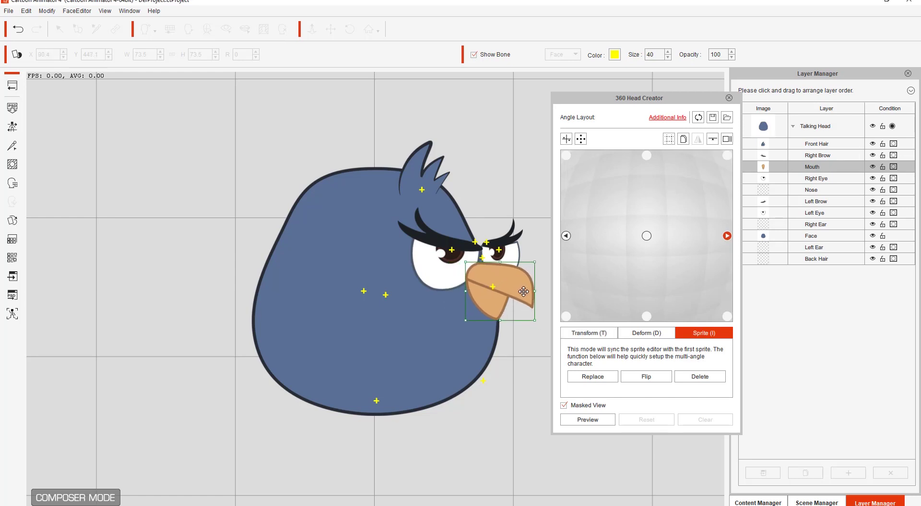
click(567, 236)
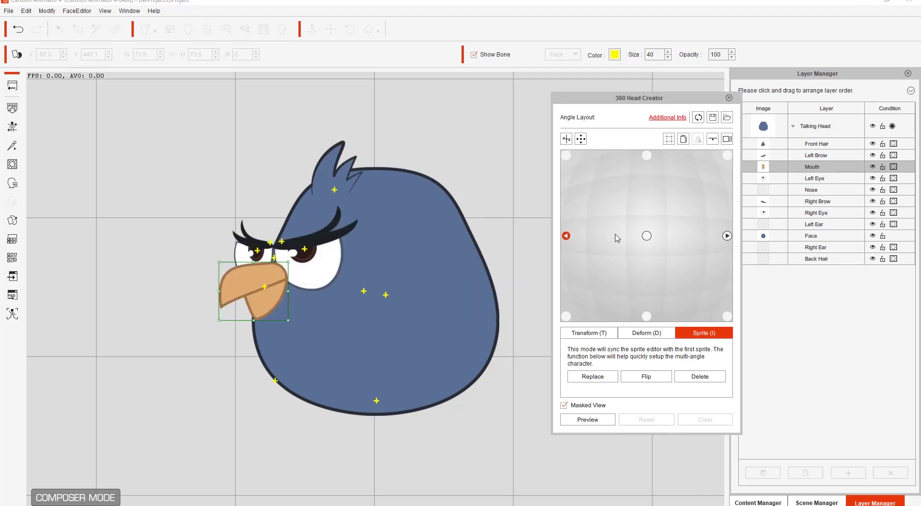
click(727, 236)
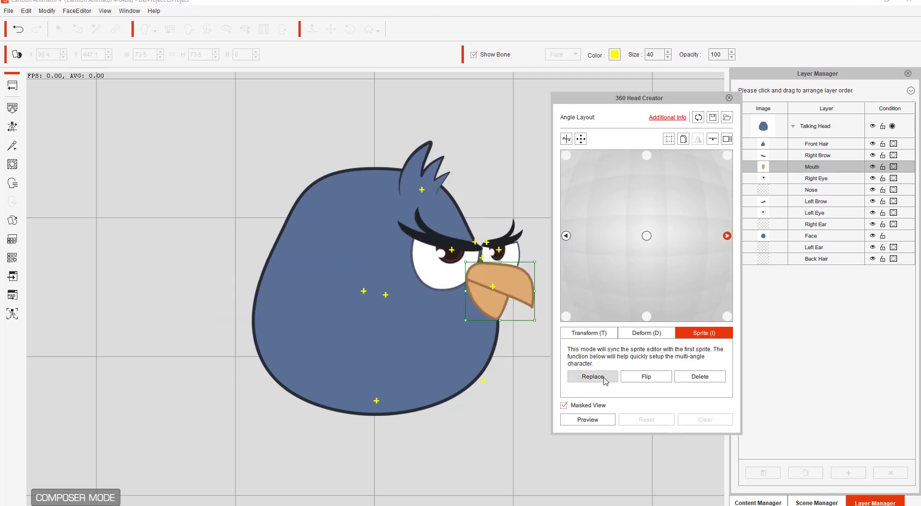
click(596, 419)
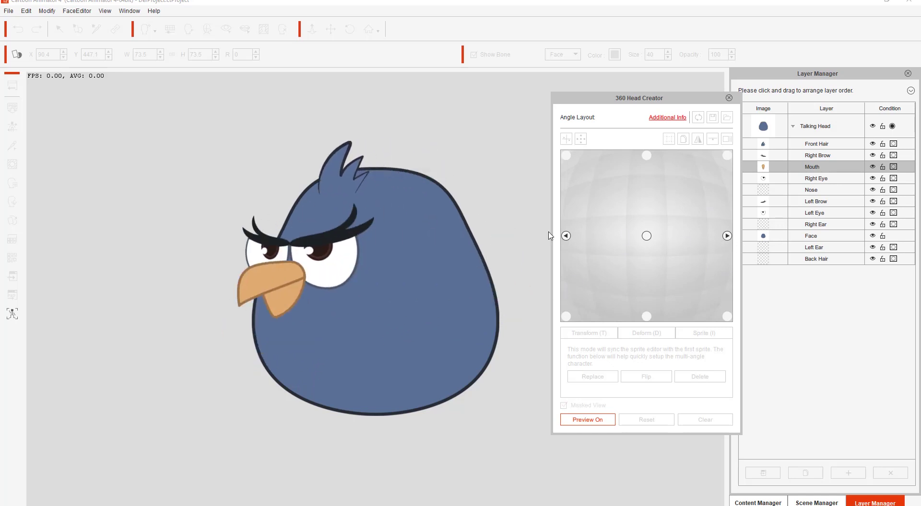
click(589, 420)
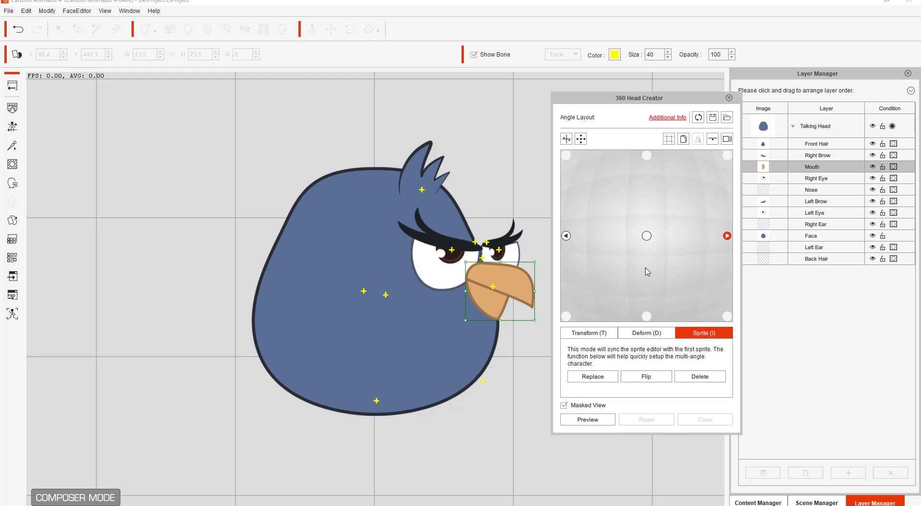
Step: Flip the Front Hair sprite on the right-facing angle, move it to about X 34.0, Y 534.8, and preview the head turn
click(588, 333)
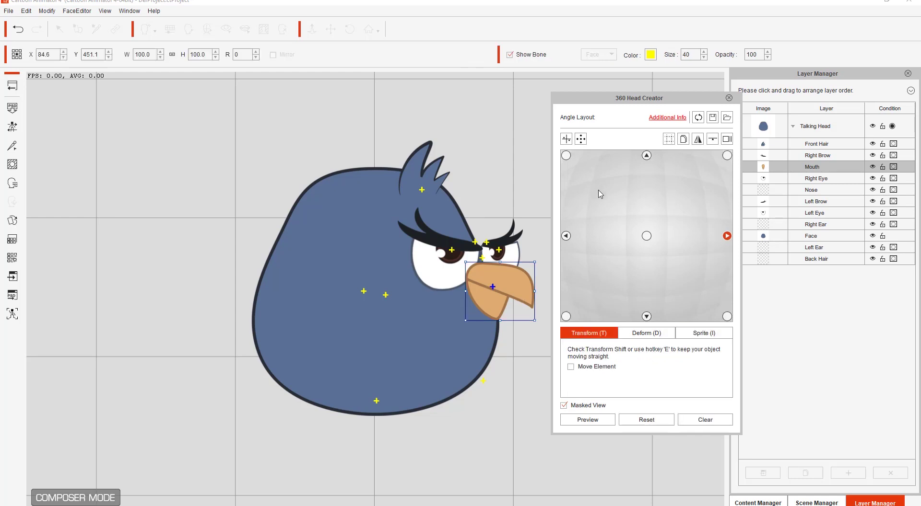
click(413, 167)
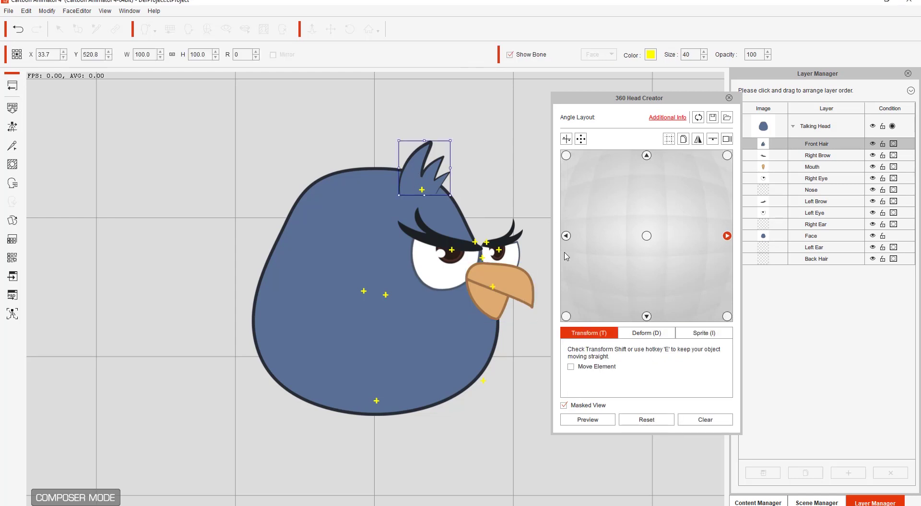
click(566, 236)
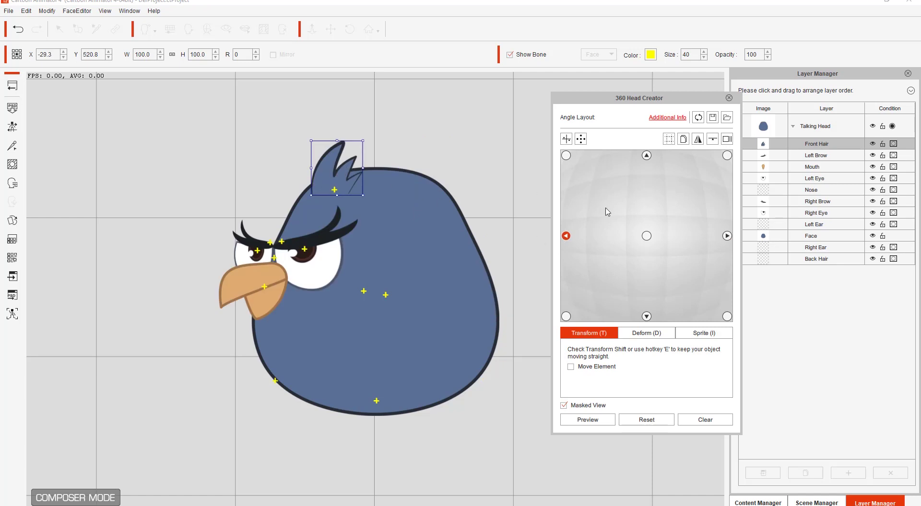
click(647, 236)
click(727, 236)
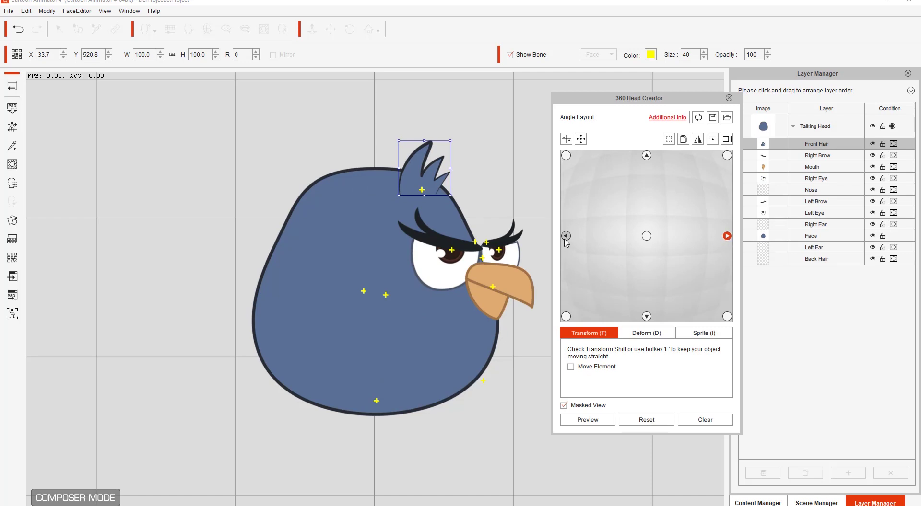
click(693, 336)
click(645, 377)
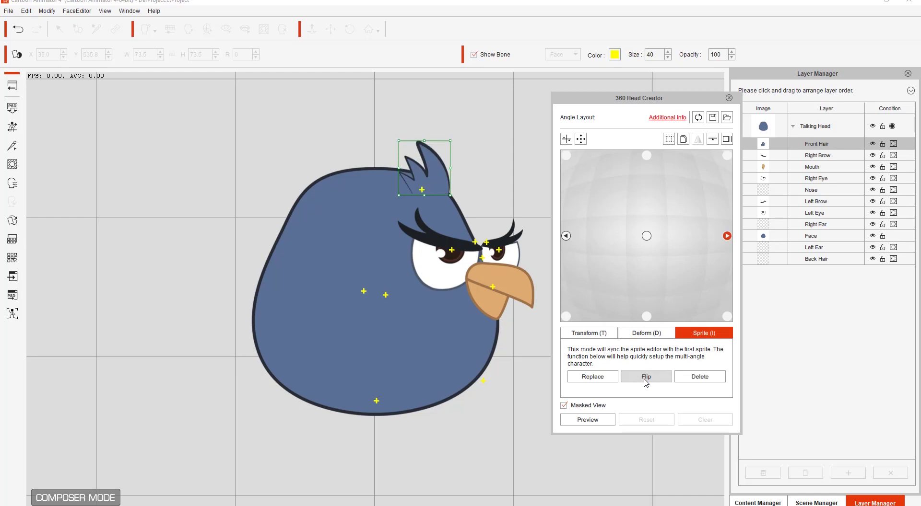
drag(441, 178, 437, 179)
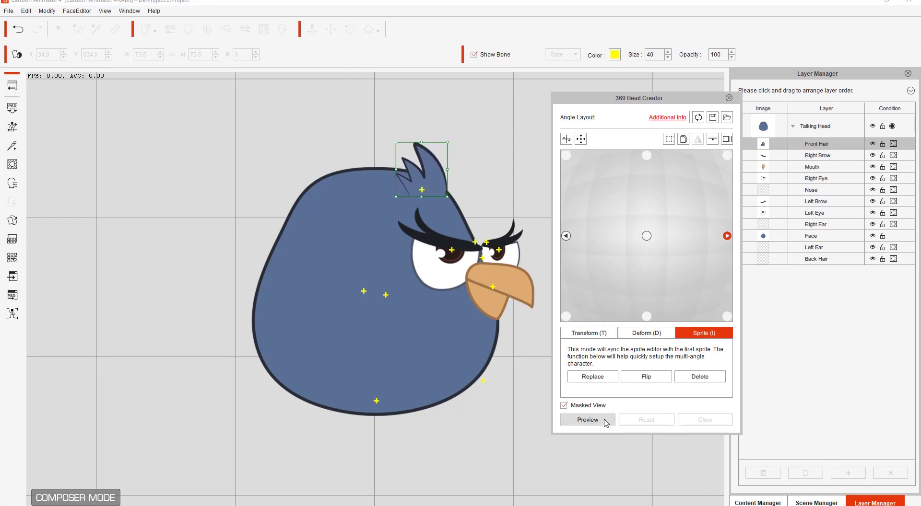
click(588, 420)
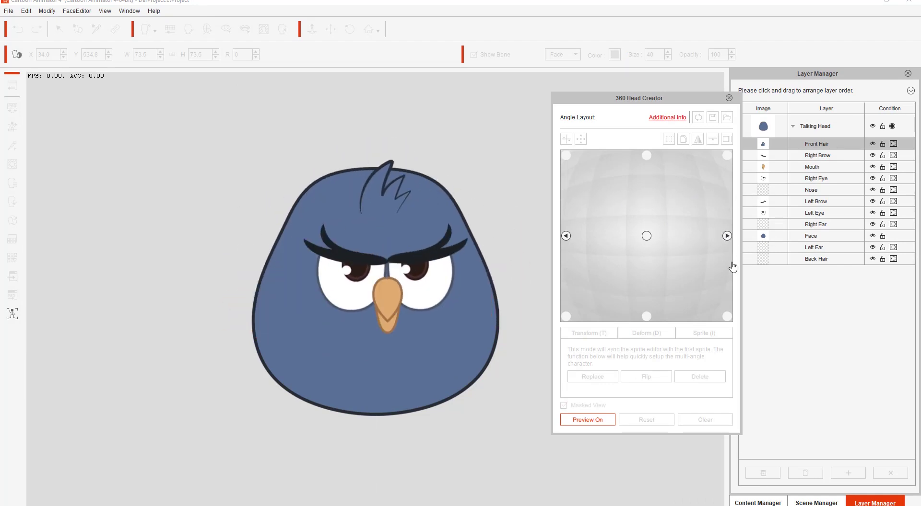
click(588, 421)
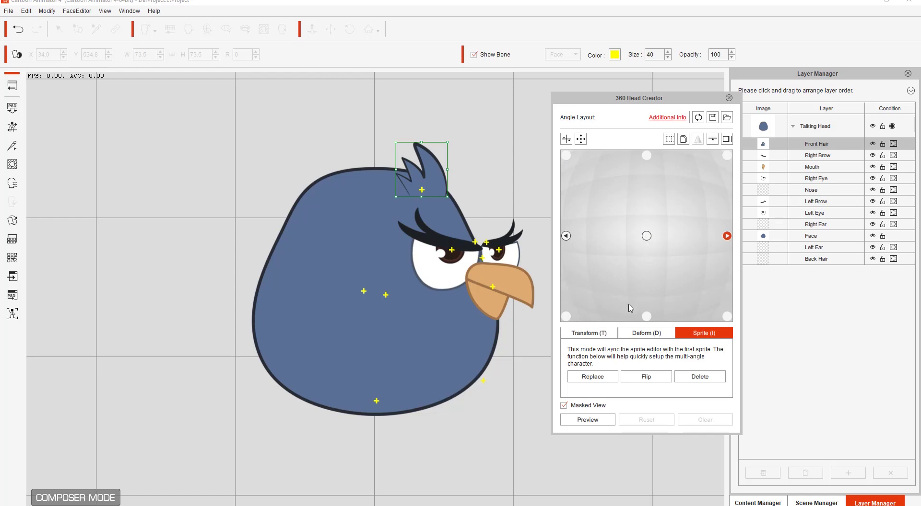
Step: At the up-left angle in Transform mode, rotate the beak to 37 and move it to about X -79.3, Y 479.7, previewing the turn
click(591, 337)
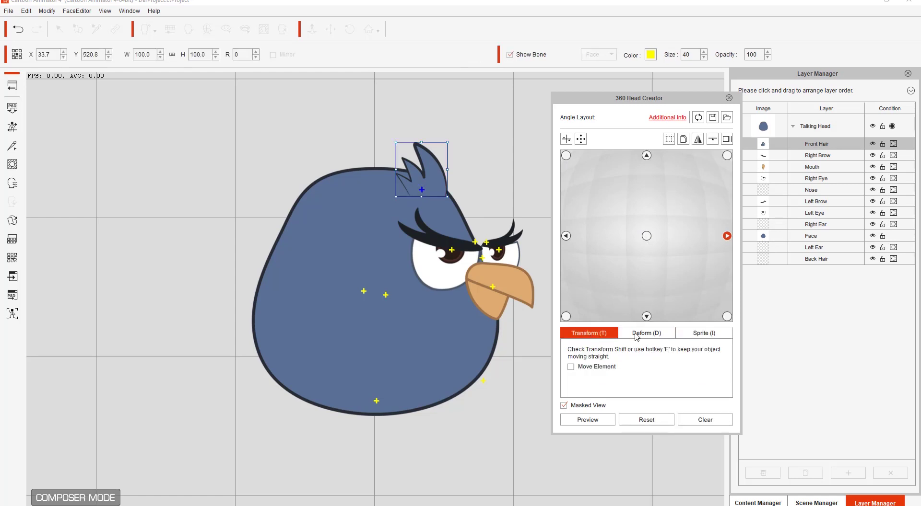
click(600, 417)
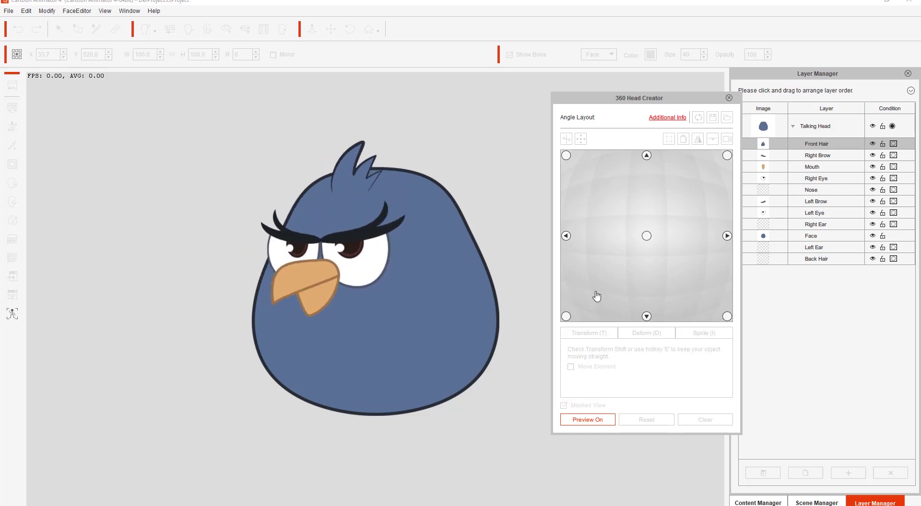
click(566, 155)
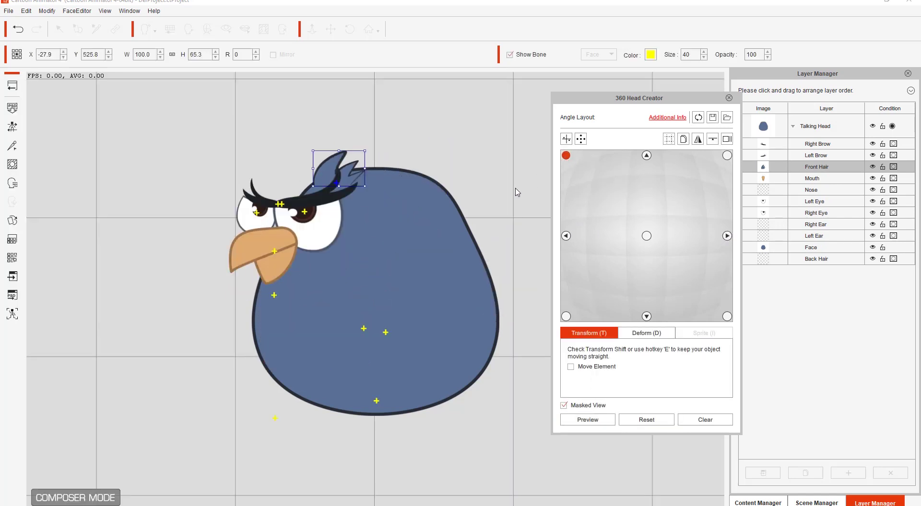
click(286, 252)
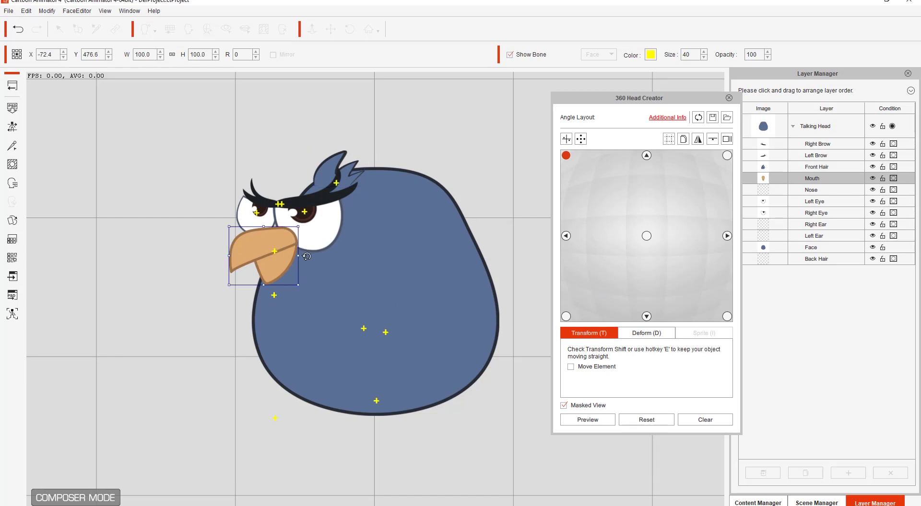
drag(308, 258, 304, 284)
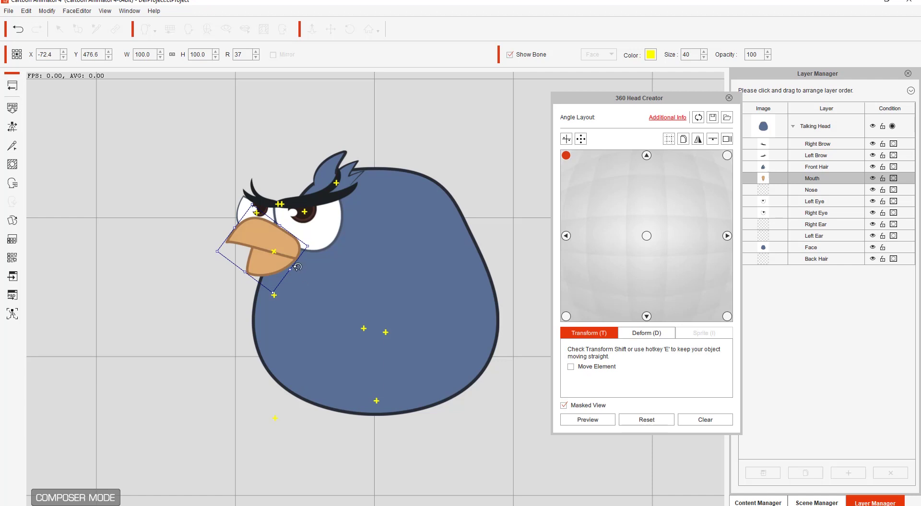
drag(289, 254, 281, 249)
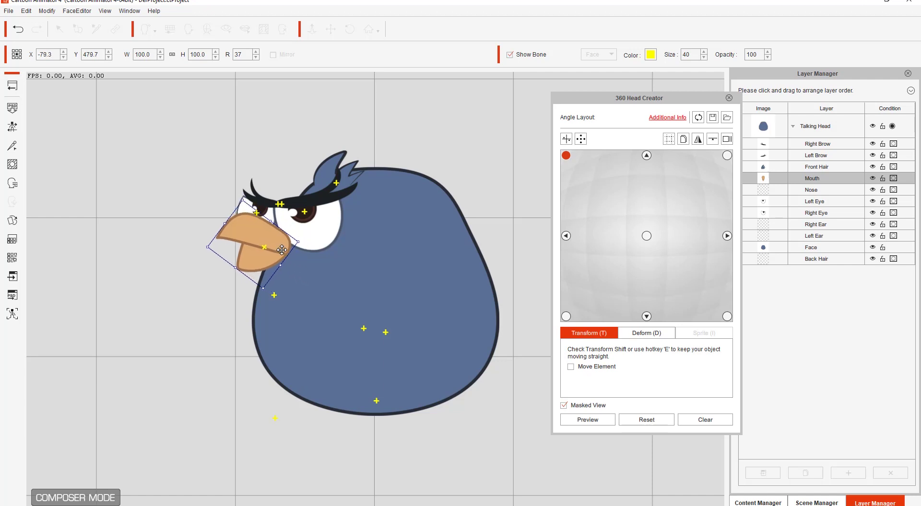
click(605, 417)
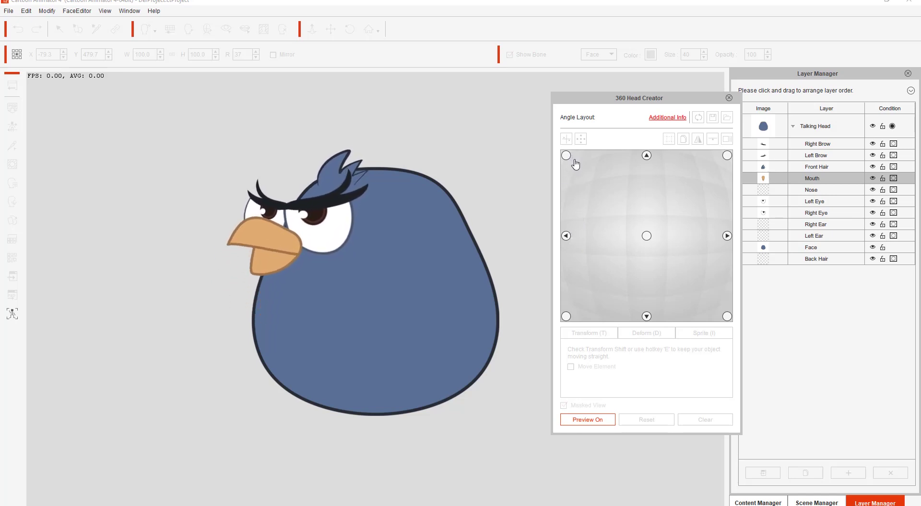
Step: At the up-left angle, move the beak slightly outward to about X -82.4, Y 484.2 and preview the head turn
click(573, 161)
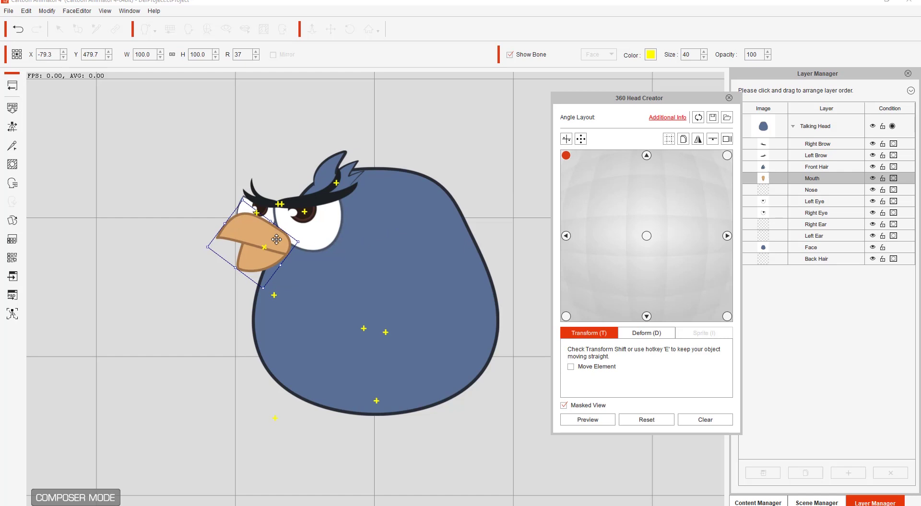
drag(276, 239, 274, 235)
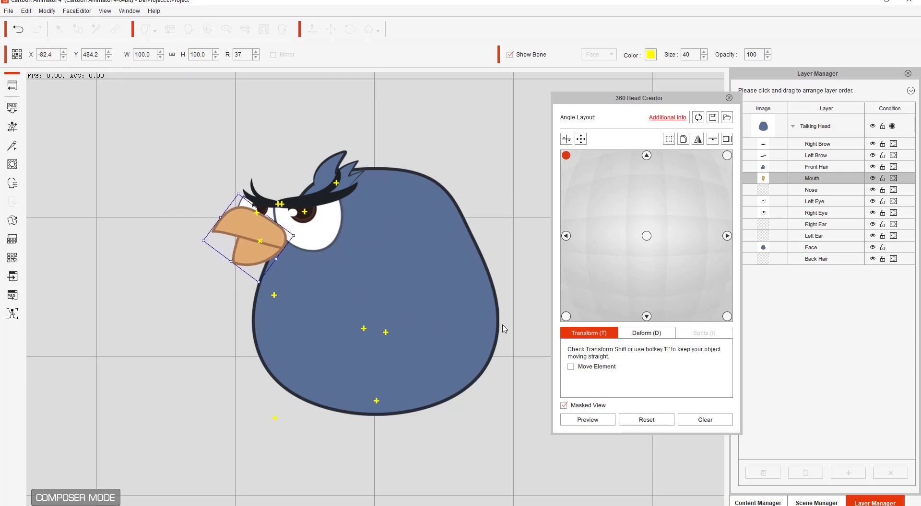
click(591, 421)
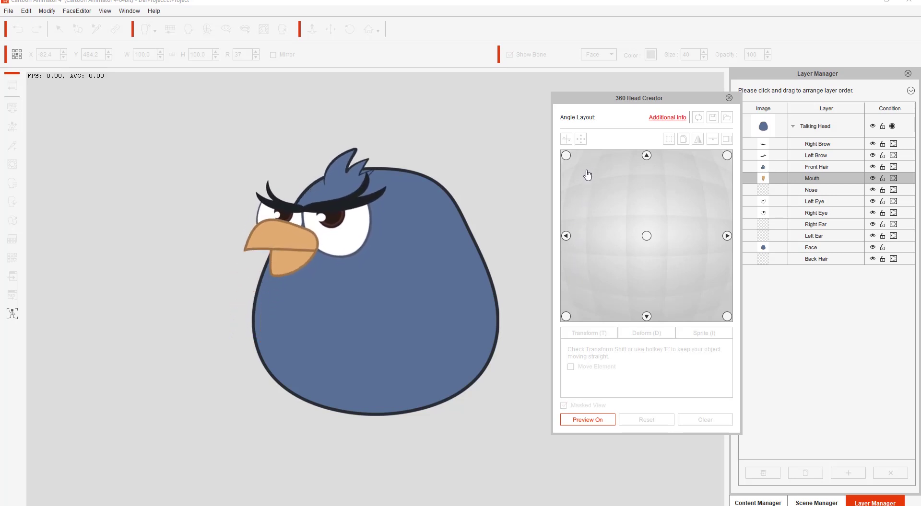
click(587, 420)
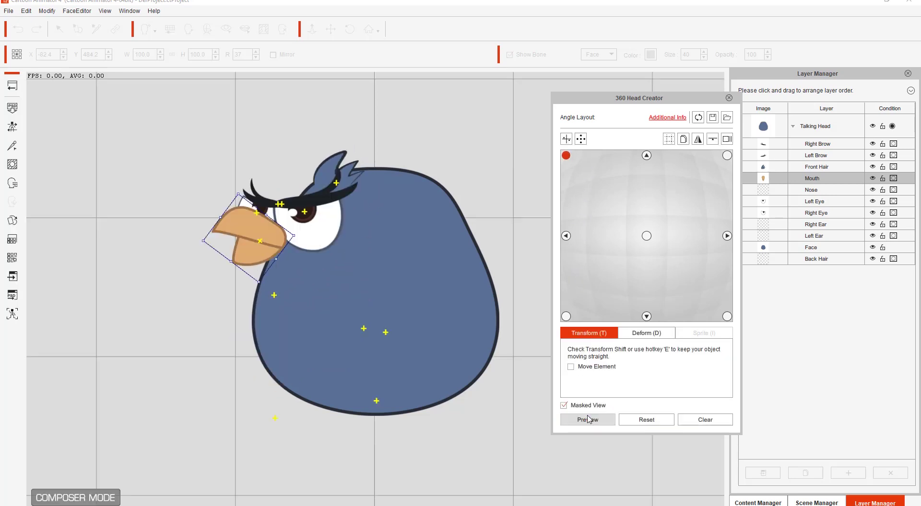
Step: Go to the down-left angle, undo the last beak change, and preview the head turn
click(566, 317)
key(ctrl+z)
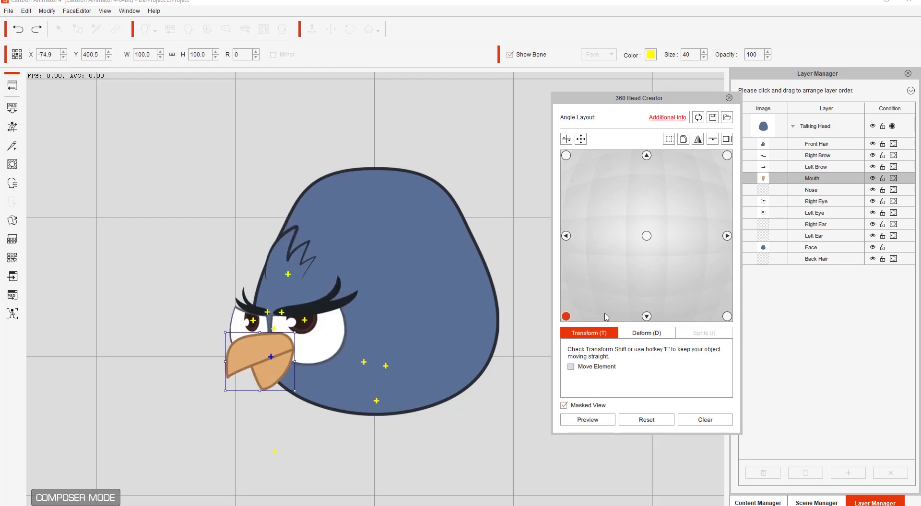
click(587, 420)
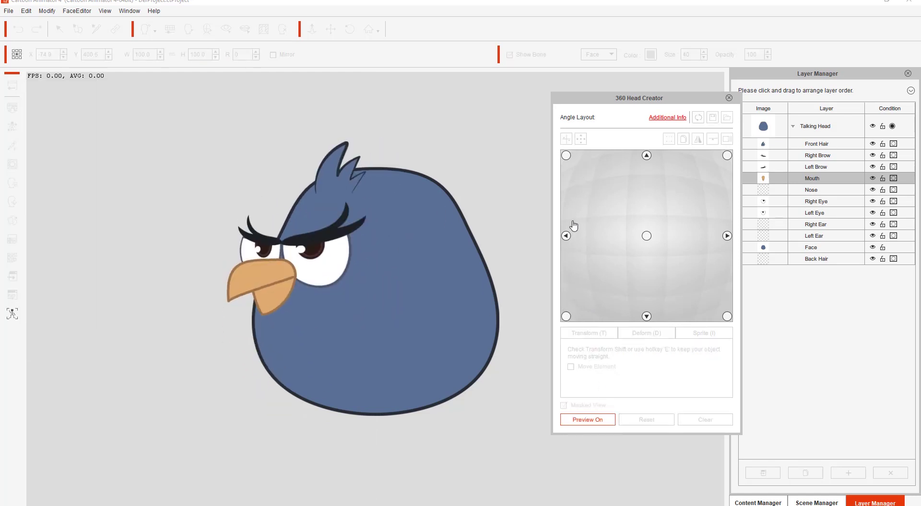
click(589, 420)
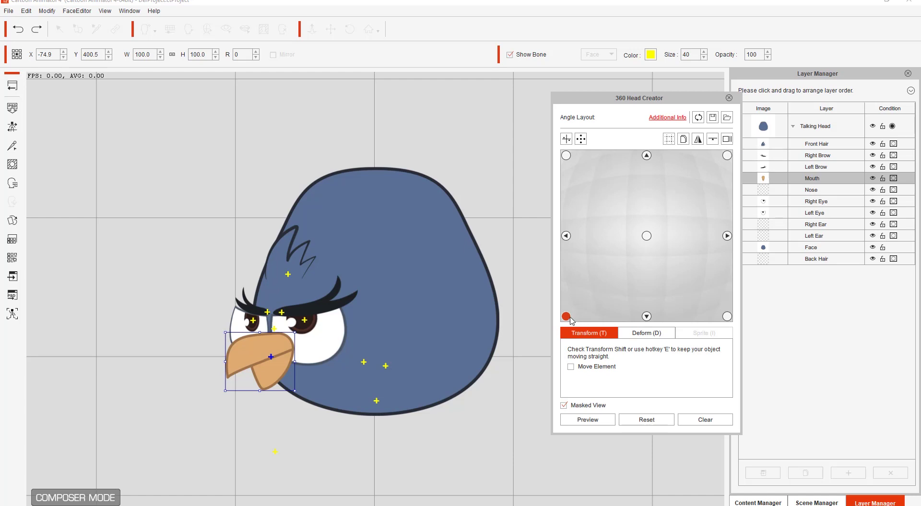
Step: At the down-left angle, overlay the left-facing view as reference, rotate the beak to 332, move it to about X -78.0, Y 394.3, and preview
click(730, 139)
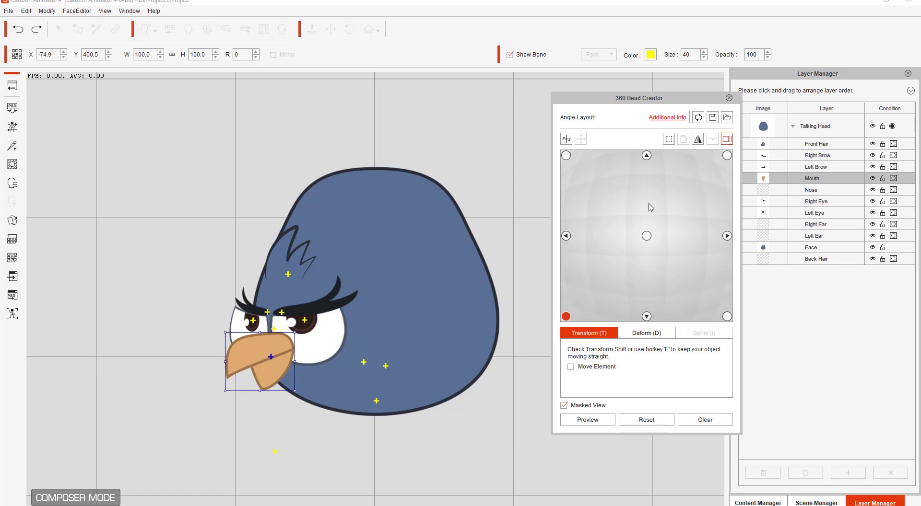
click(566, 236)
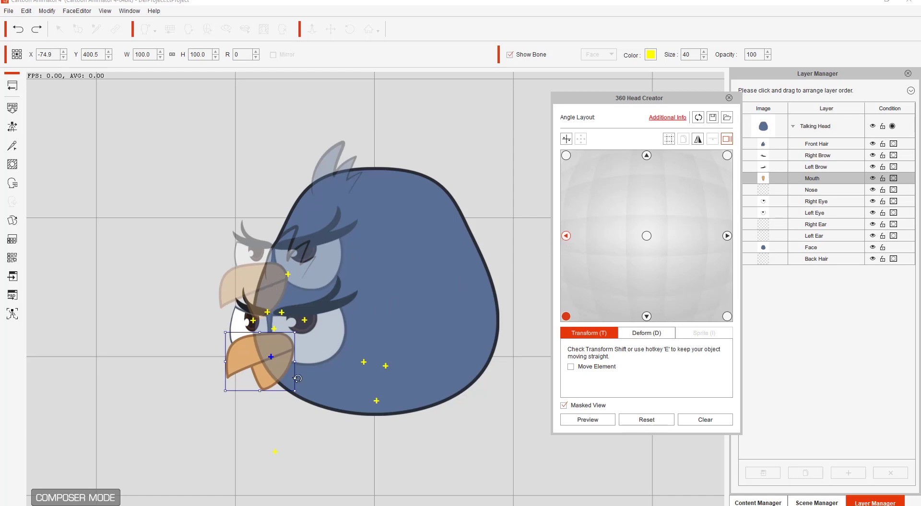
drag(298, 380, 298, 361)
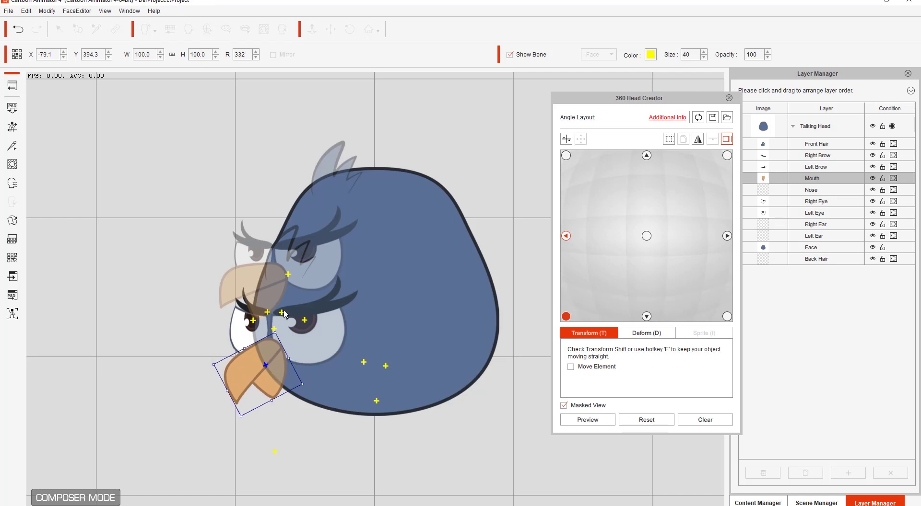
drag(279, 386, 281, 386)
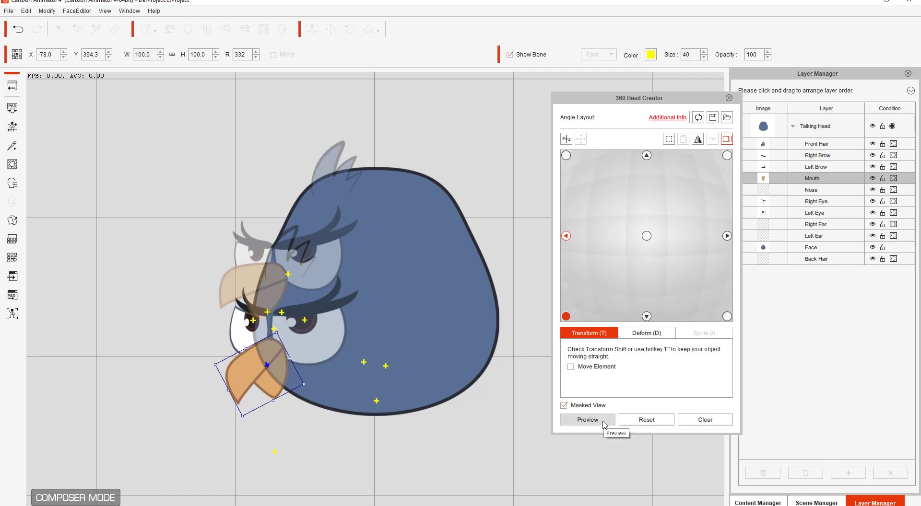
click(588, 420)
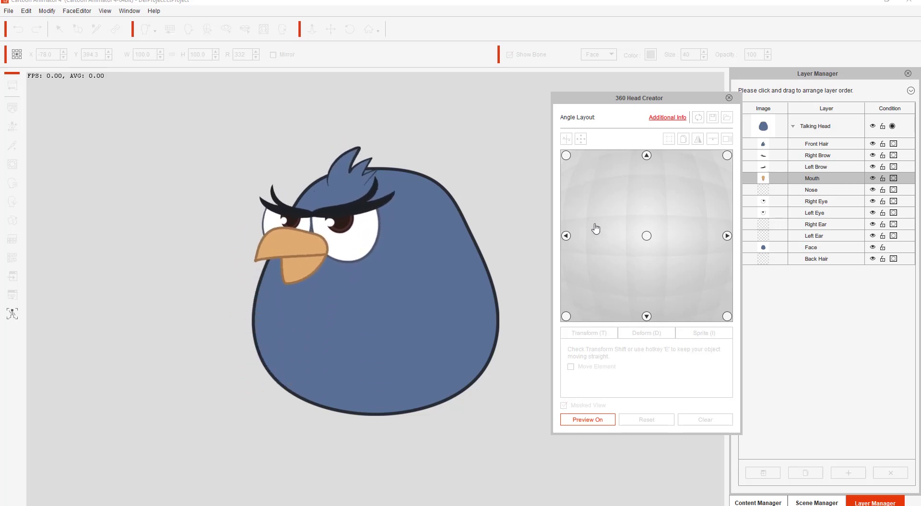
click(597, 420)
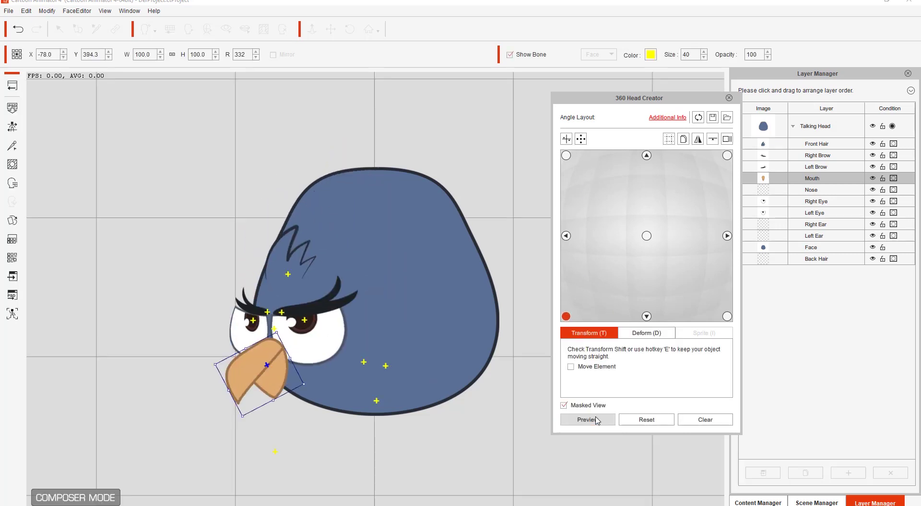
Step: Try to mirror all elements from the up-left to the up-right angle with Transform, Deform, Sprite and Layer included
click(566, 155)
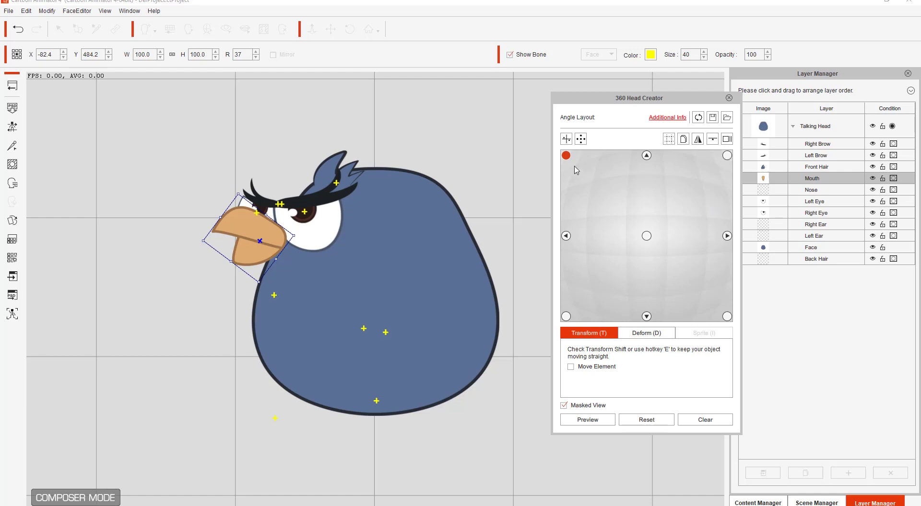
click(727, 155)
click(566, 155)
click(699, 140)
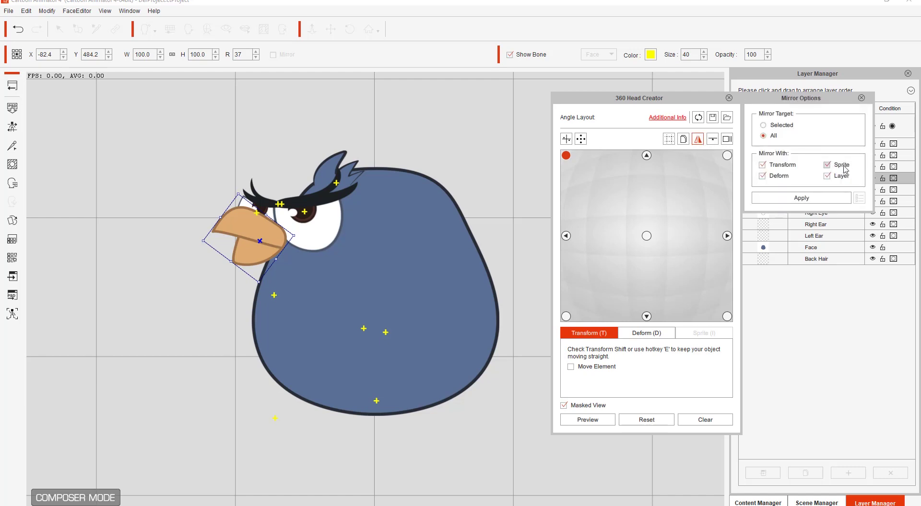
click(803, 198)
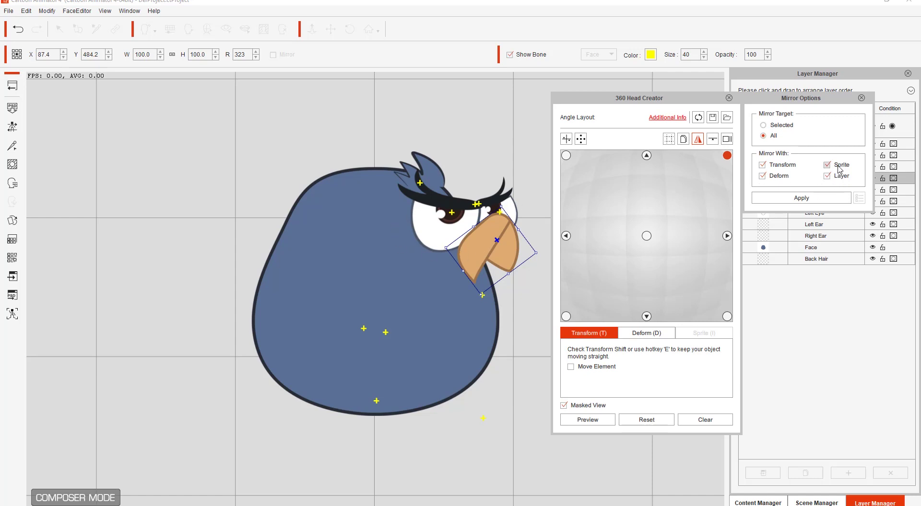
click(772, 198)
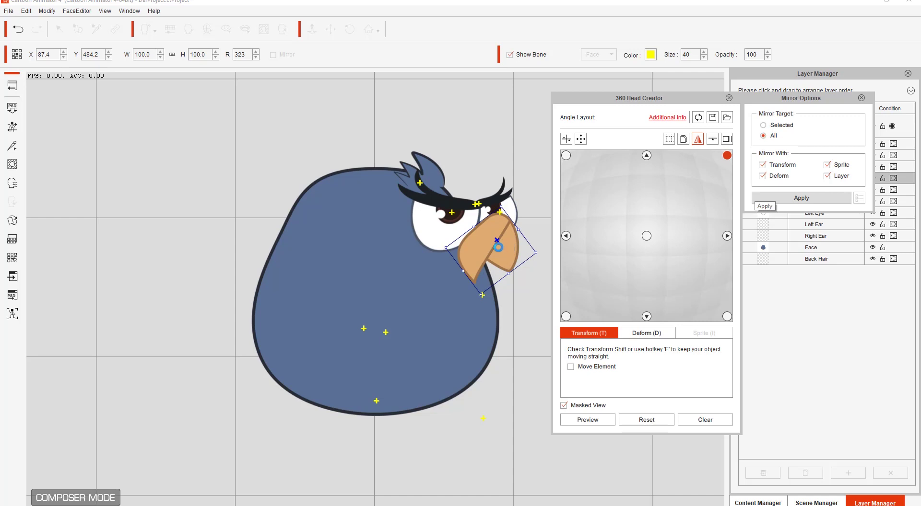
click(727, 155)
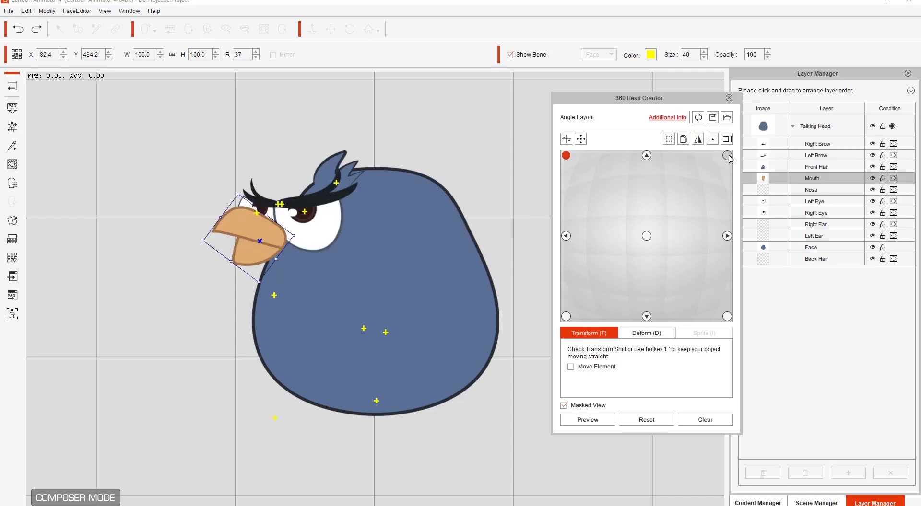
Step: Mirror all elements from the up-left to the up-right angle with Sprite excluded, and preview the head turn
click(566, 155)
click(697, 139)
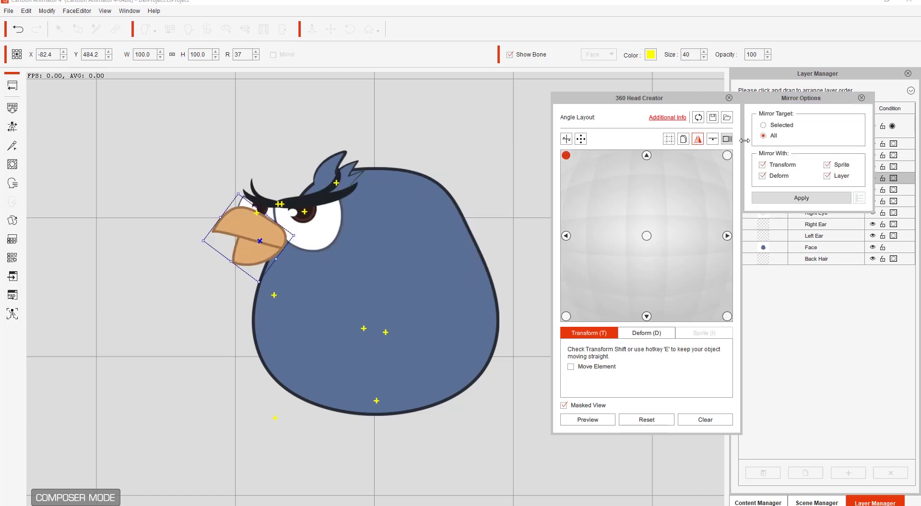
click(801, 198)
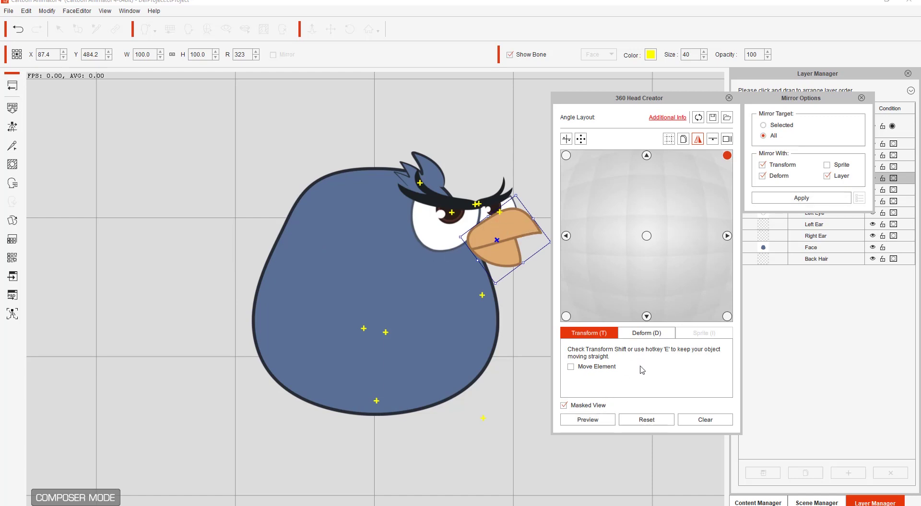
click(595, 421)
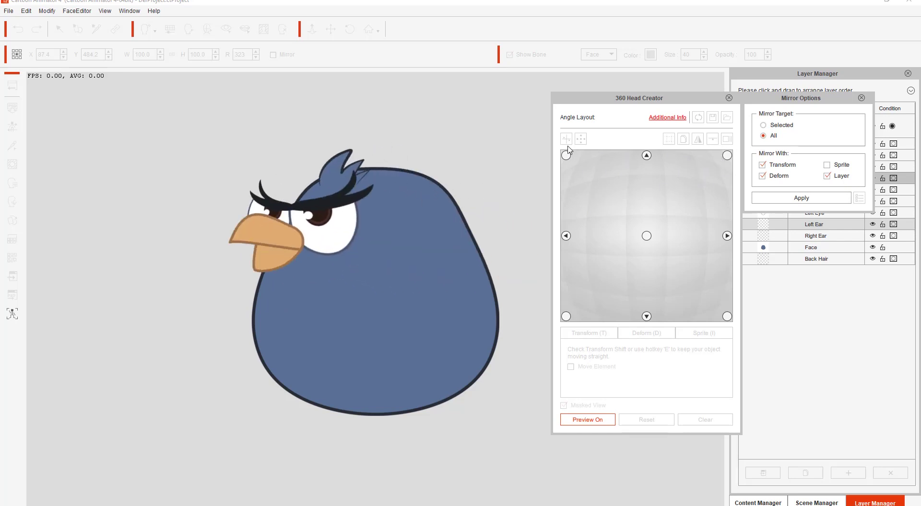
click(662, 195)
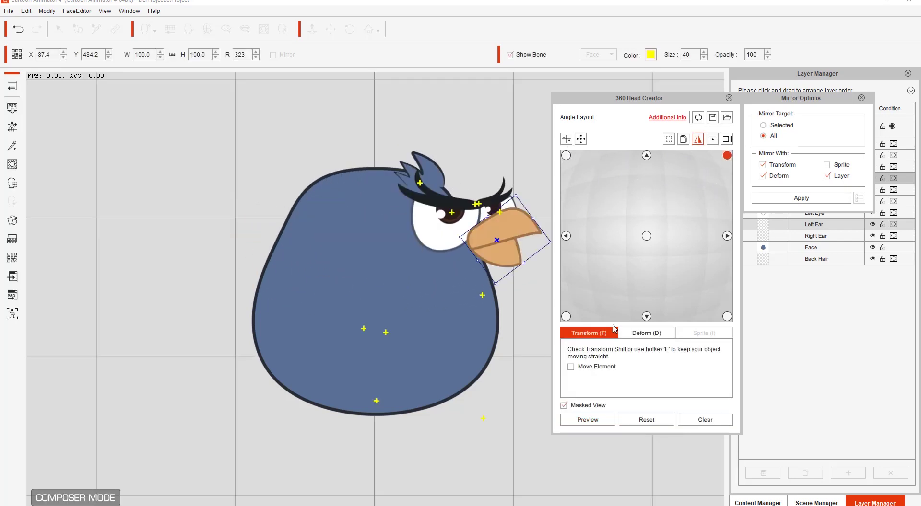
Step: Mirror all elements from the down-left to the down-right angle with Sprite excluded, and preview the full head turn
click(565, 317)
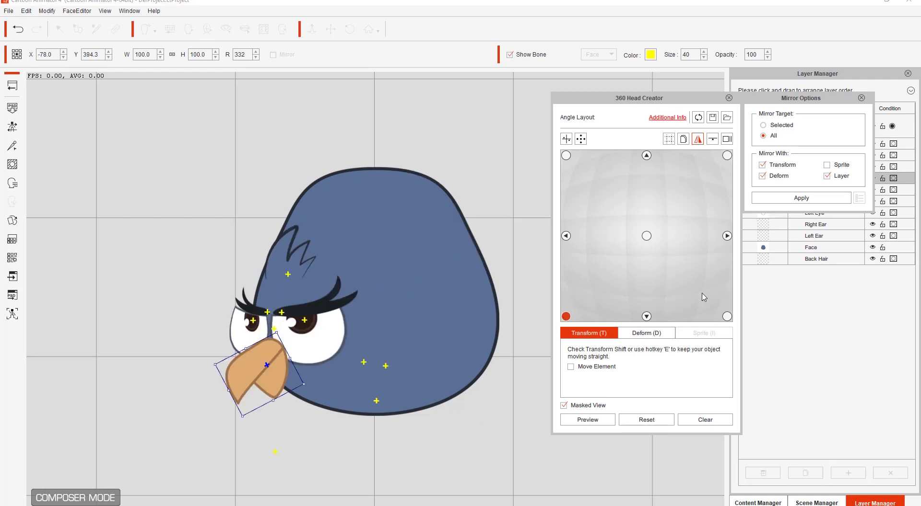
click(802, 198)
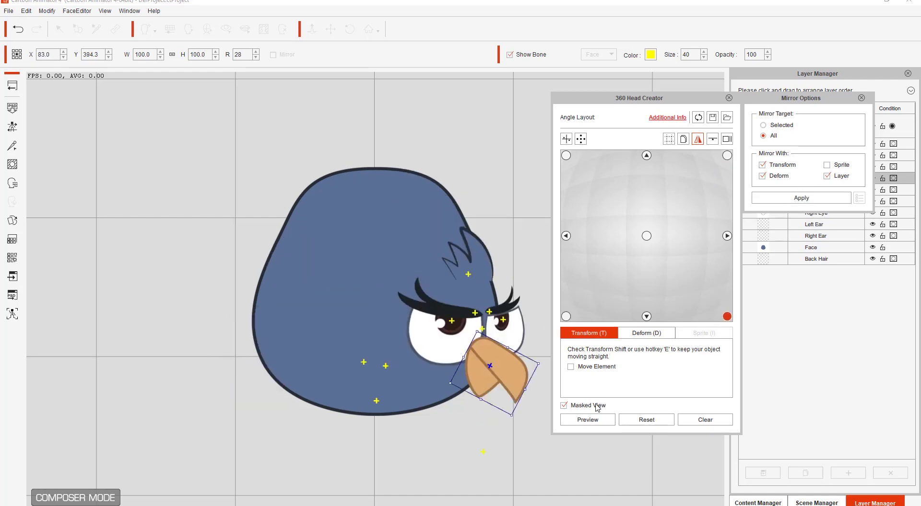
click(587, 419)
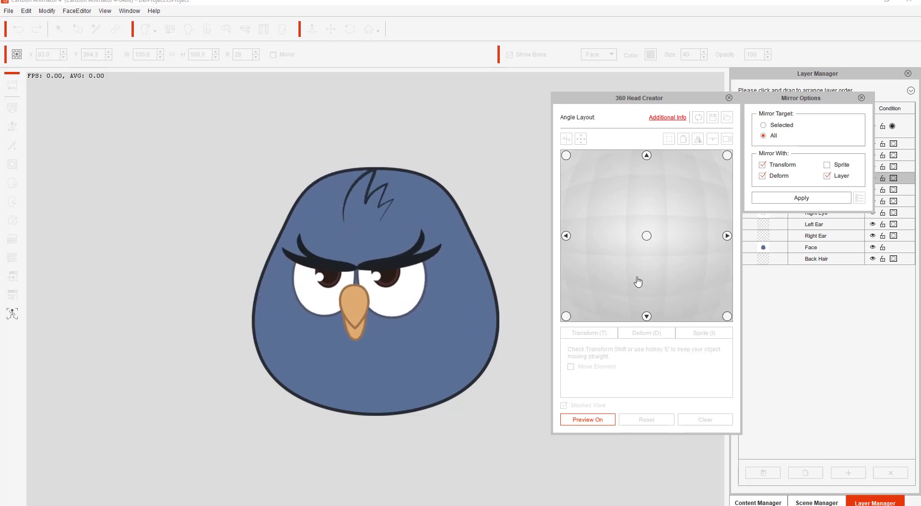
click(587, 419)
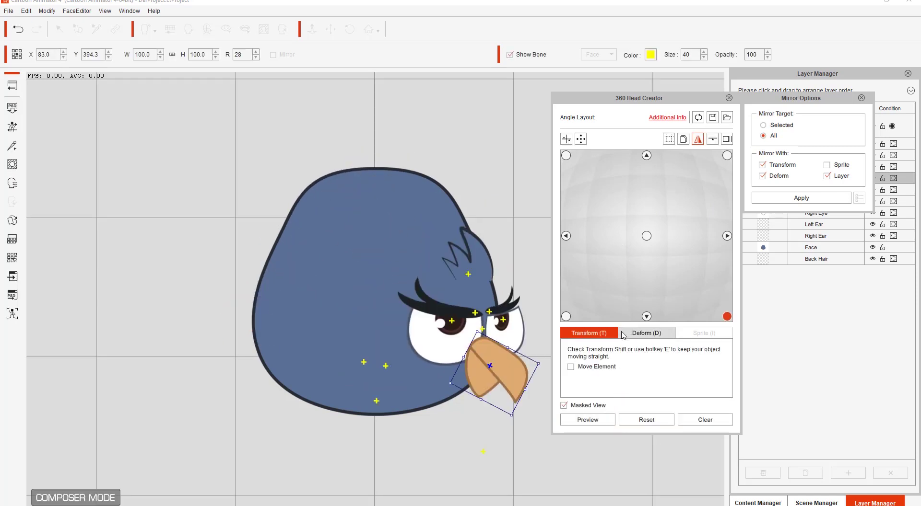
Step: Return to the center angle and open the Sprite Editor for the mouth, placing its window clear of the head
click(646, 237)
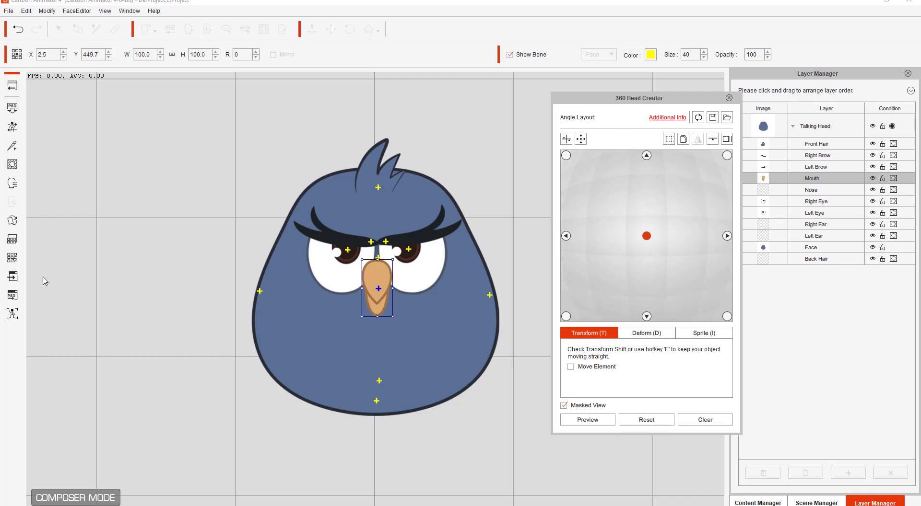
click(13, 222)
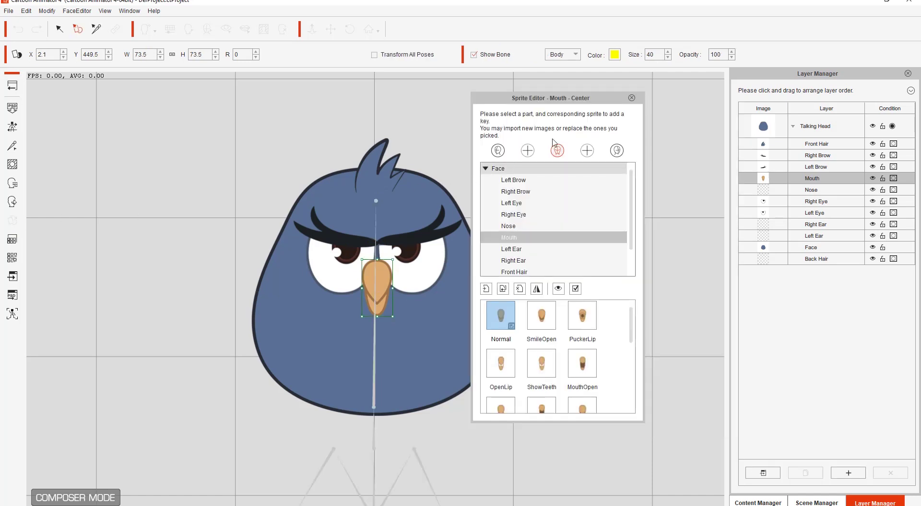
drag(591, 102, 638, 106)
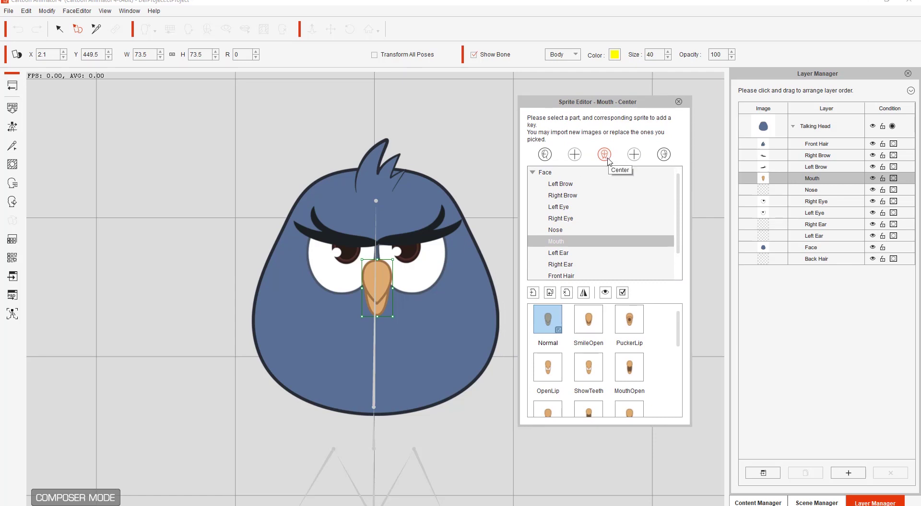
Step: Examine the mouth's Right-angle sprites by comparing Peak_R with SmileOpen, ShowTeeth and MouthOpen, ending on Peak_R
click(545, 154)
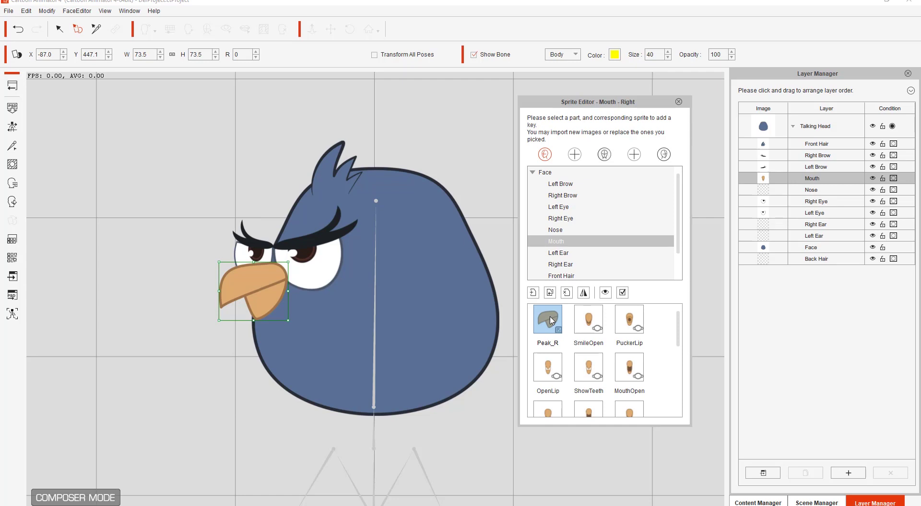
click(589, 319)
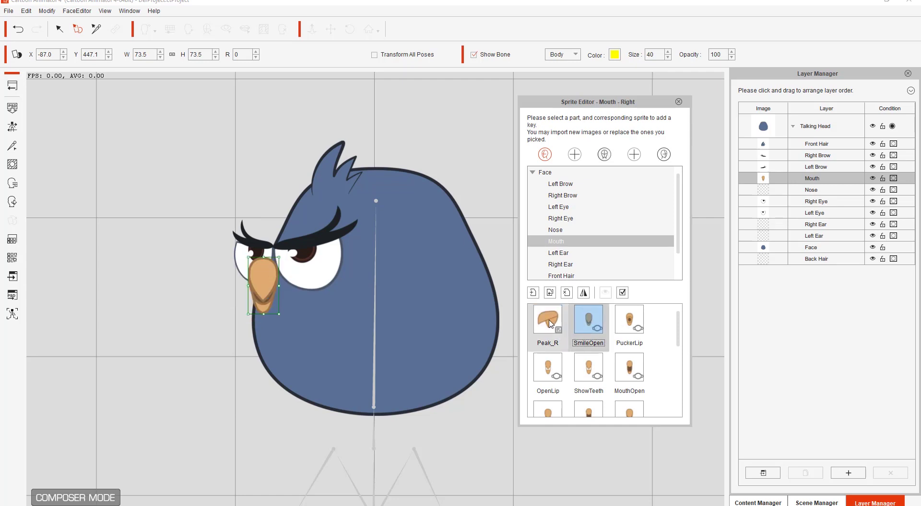
click(549, 322)
click(590, 321)
click(596, 374)
click(629, 368)
click(549, 319)
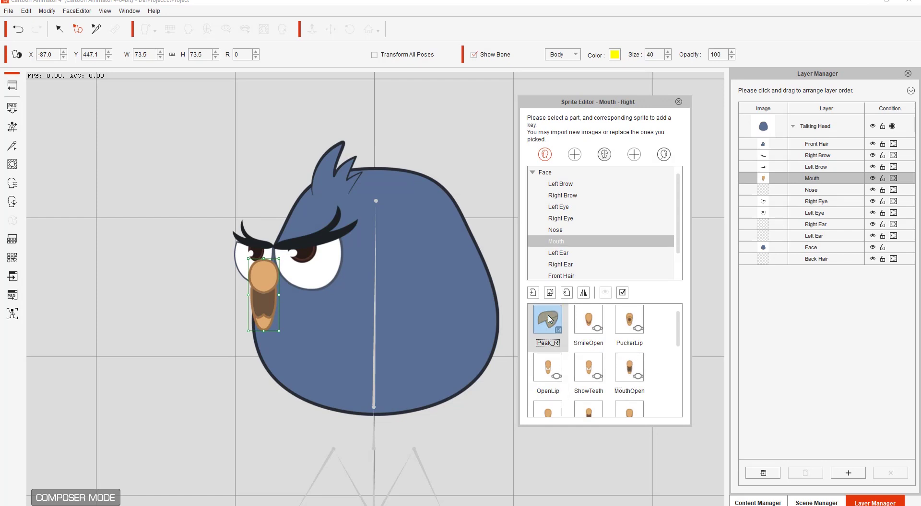
Step: Examine the mouth's Center-angle sprites, trying ShowTeeth, MouthOpen, Ah_I, Normal and OpenLip
click(604, 155)
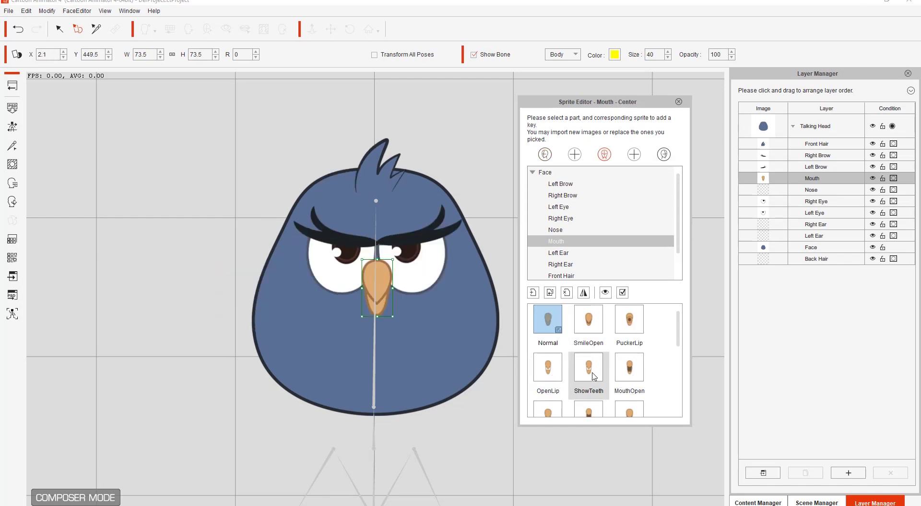
click(590, 368)
click(625, 369)
click(588, 410)
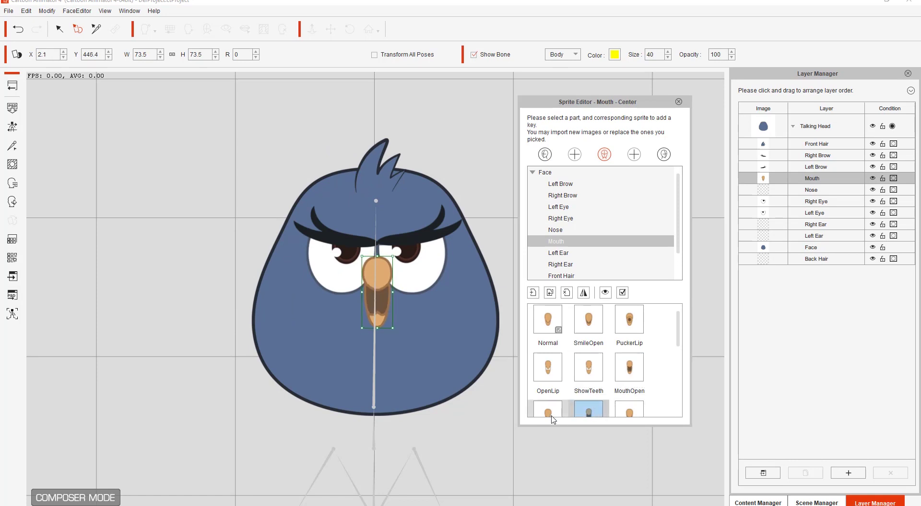
scroll(552, 412, down, 1)
click(549, 375)
click(547, 328)
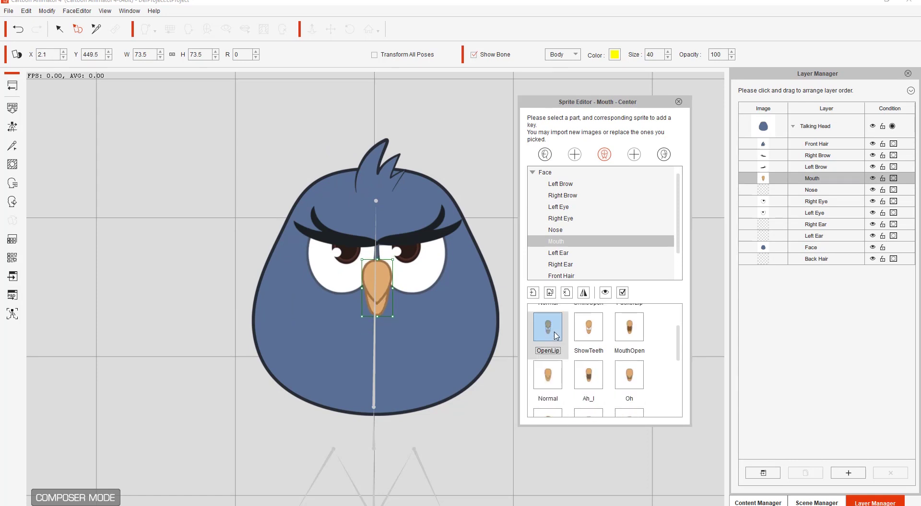
Step: Set the mouth's Left-angle sprite to Peak_R, and check the mouth at the Right and Center angles before closing the Sprite Editor
scroll(589, 335, up, 1)
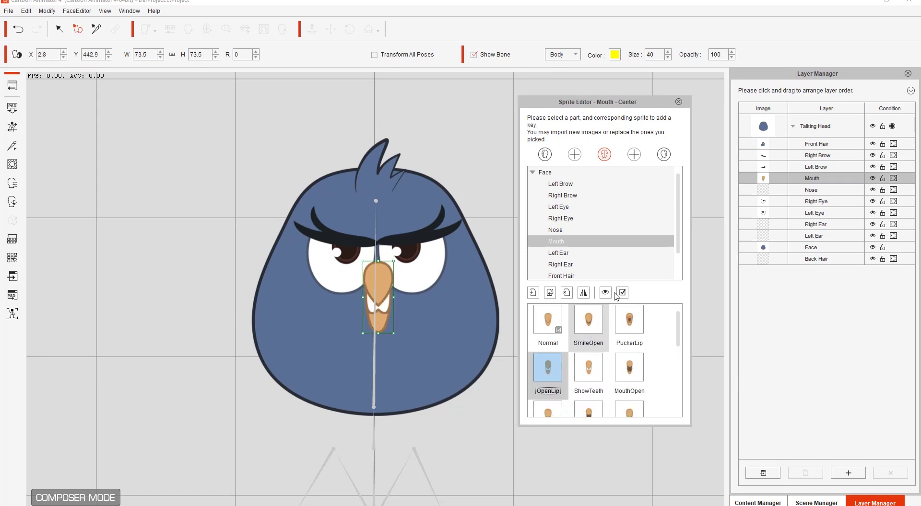
click(663, 154)
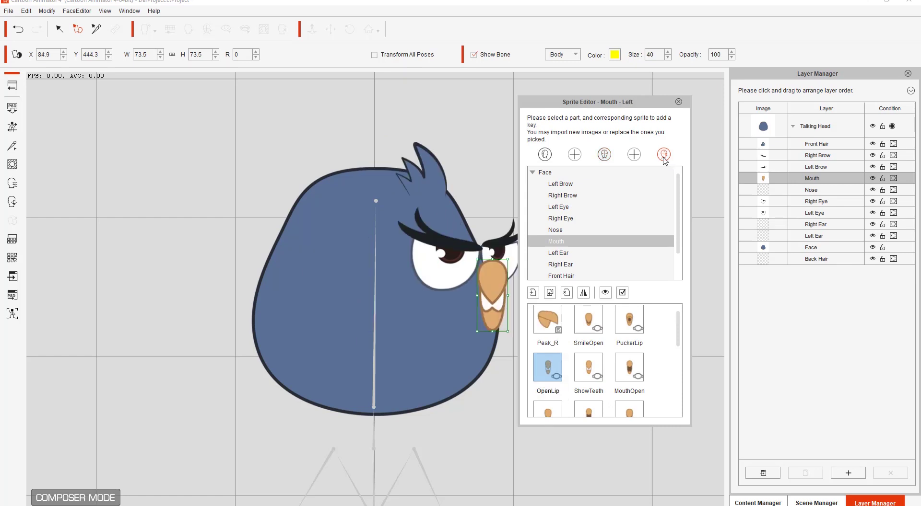
click(544, 325)
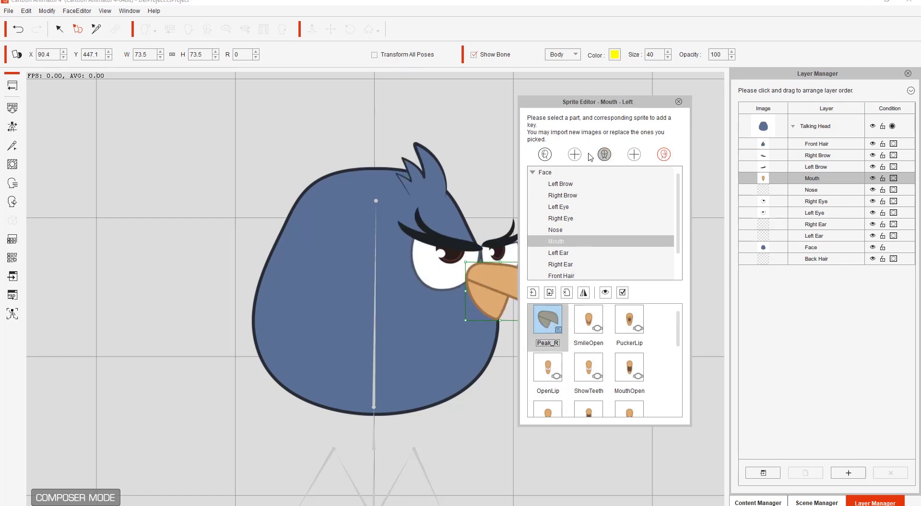
click(546, 159)
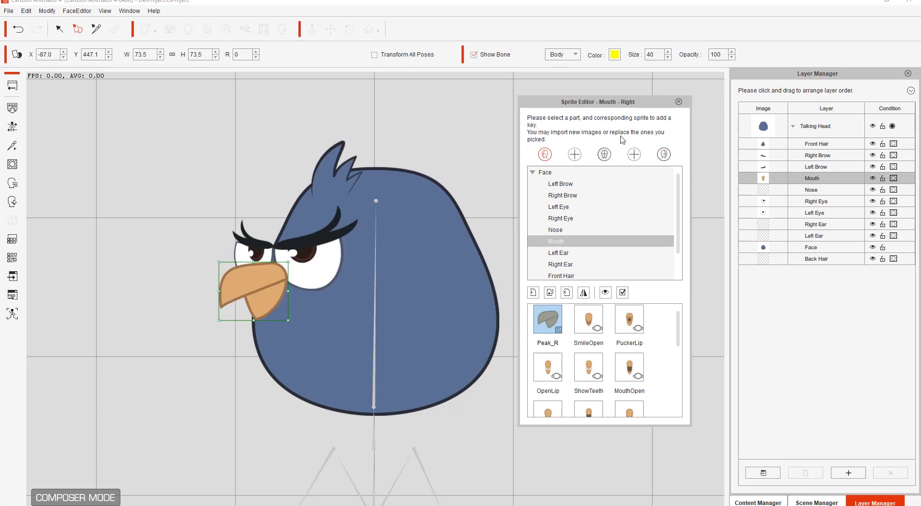
click(603, 155)
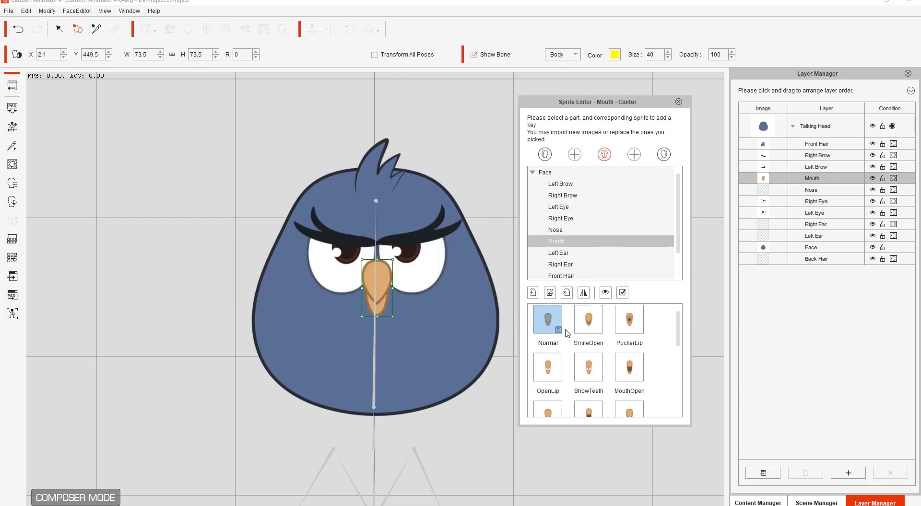
click(678, 102)
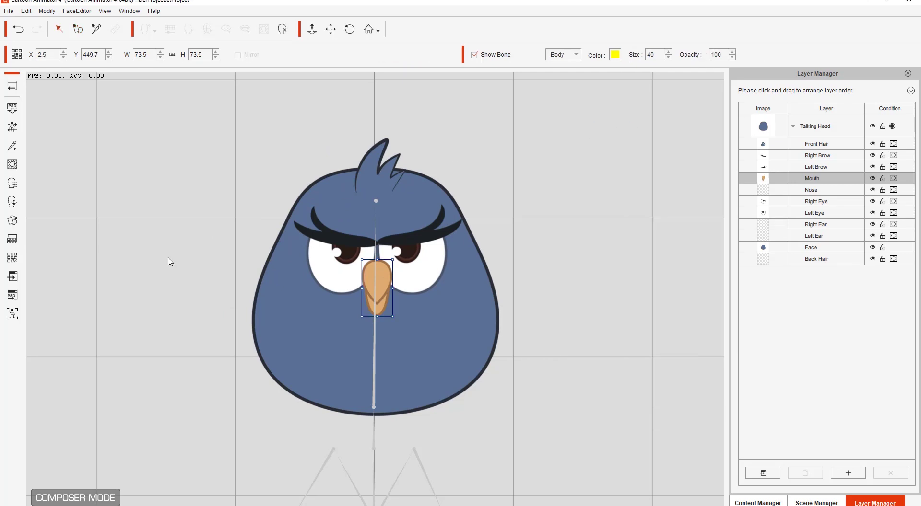
Step: Return the owl to Stage mode and turn its head slightly up and toward the viewer's right with the Face Key Editor's Head Rotation Gizmo
click(18, 93)
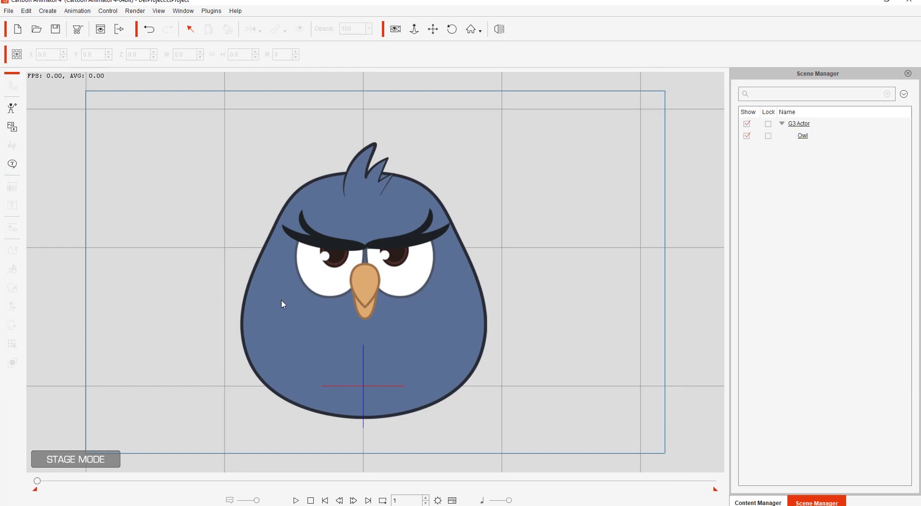
click(281, 301)
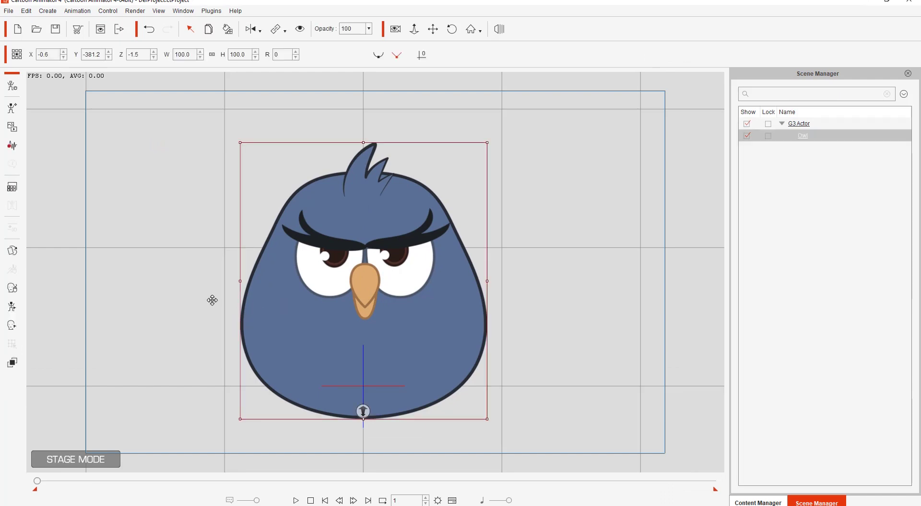
click(12, 330)
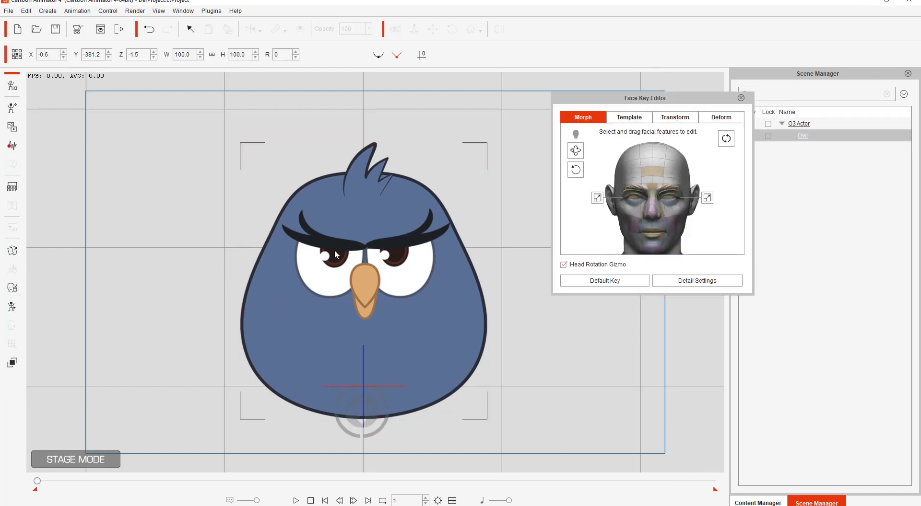
drag(359, 412, 383, 380)
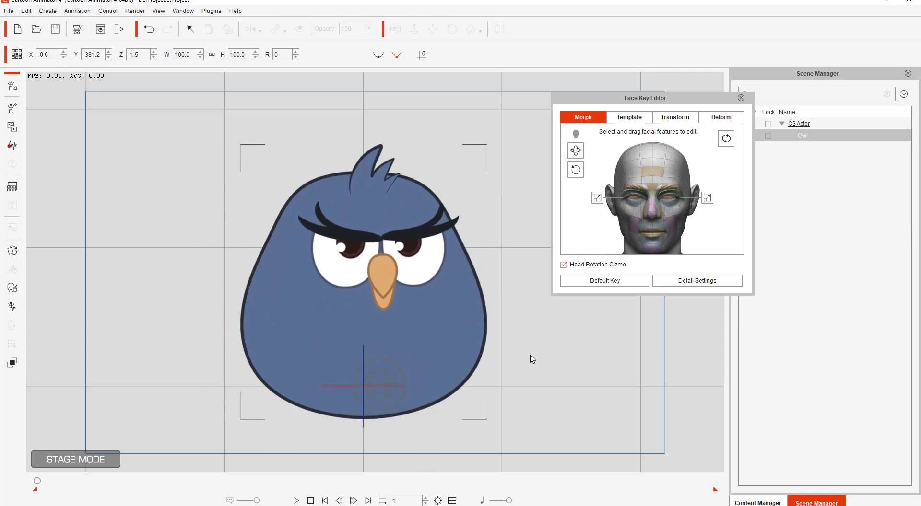
click(740, 98)
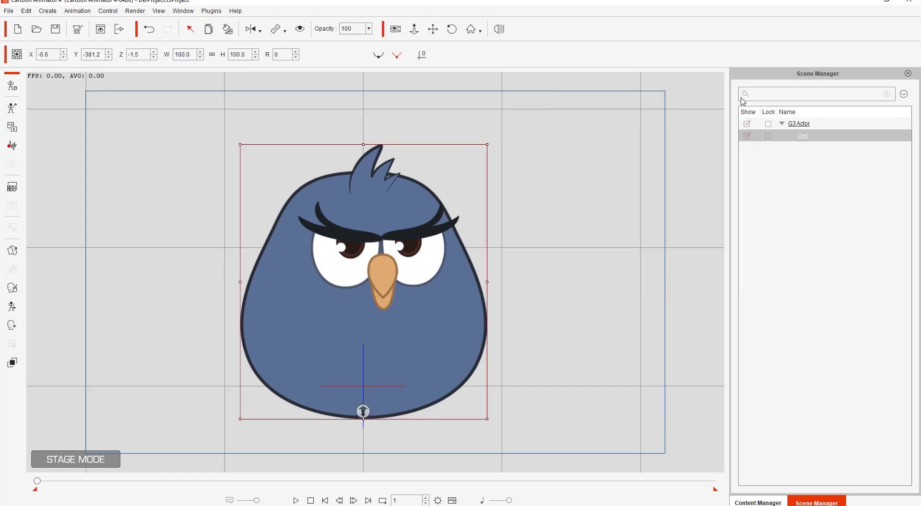